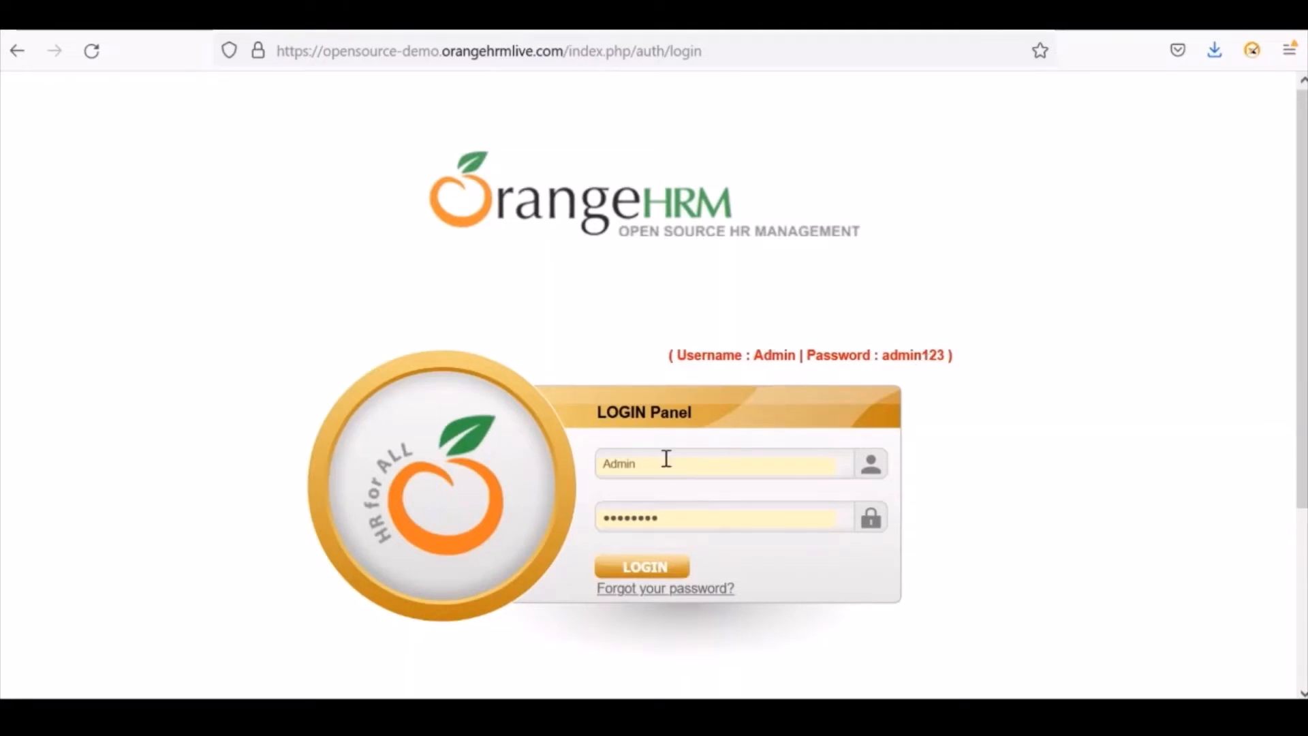
# - Log in to OrangeHRM with the prefilled credentials and open the Admin module's system users list
pyautogui.click(644, 568)
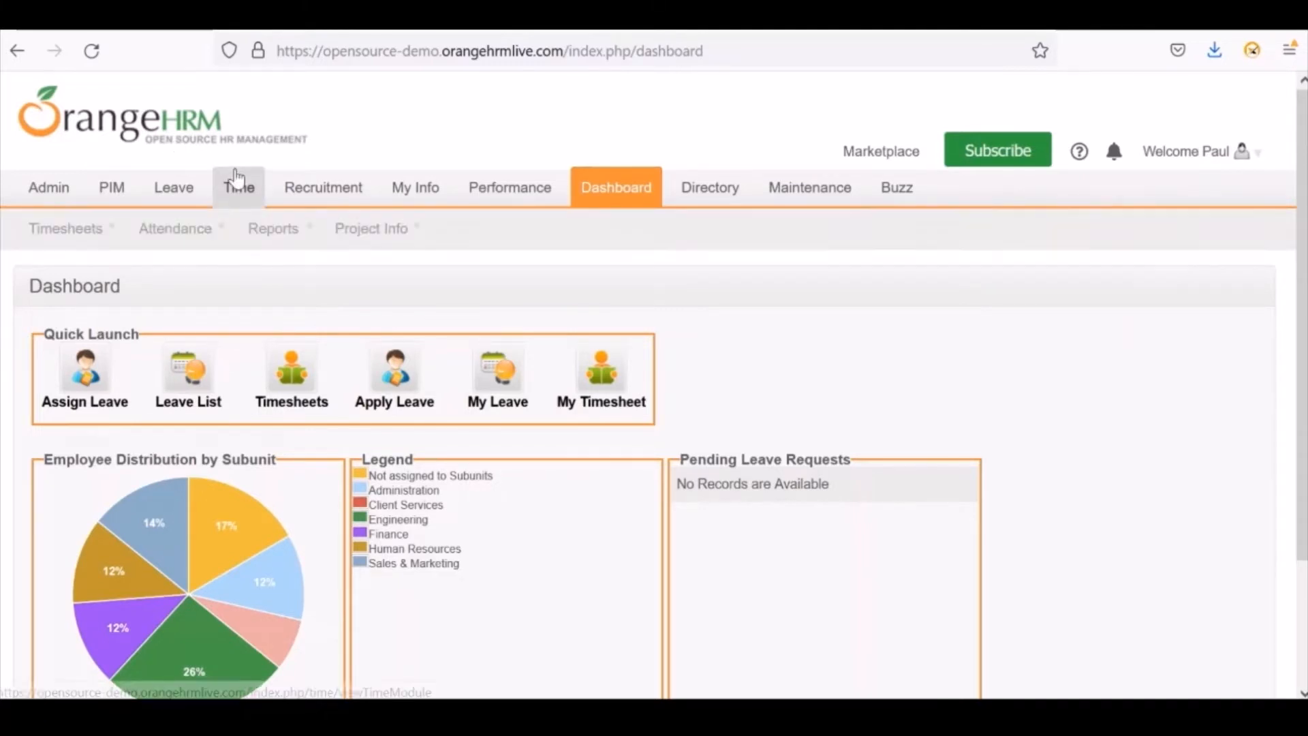
pyautogui.moveTo(162, 203)
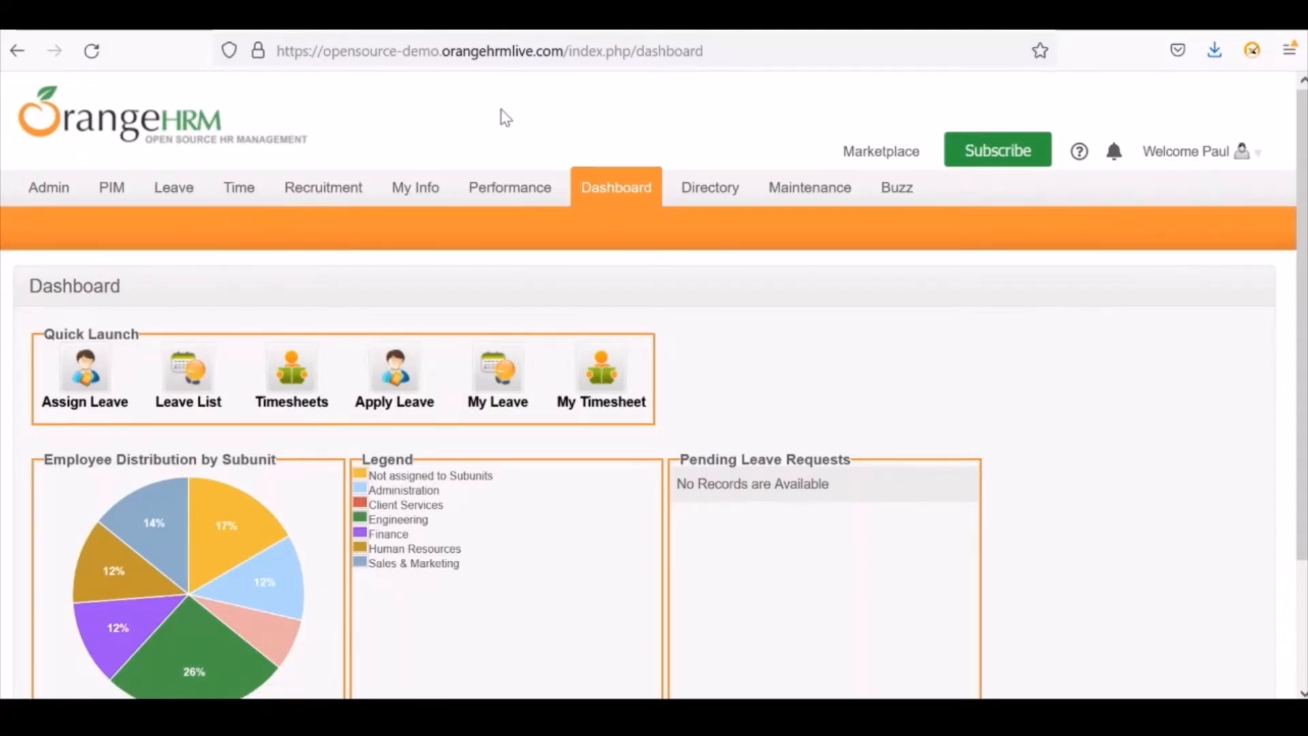
pyautogui.click(49, 196)
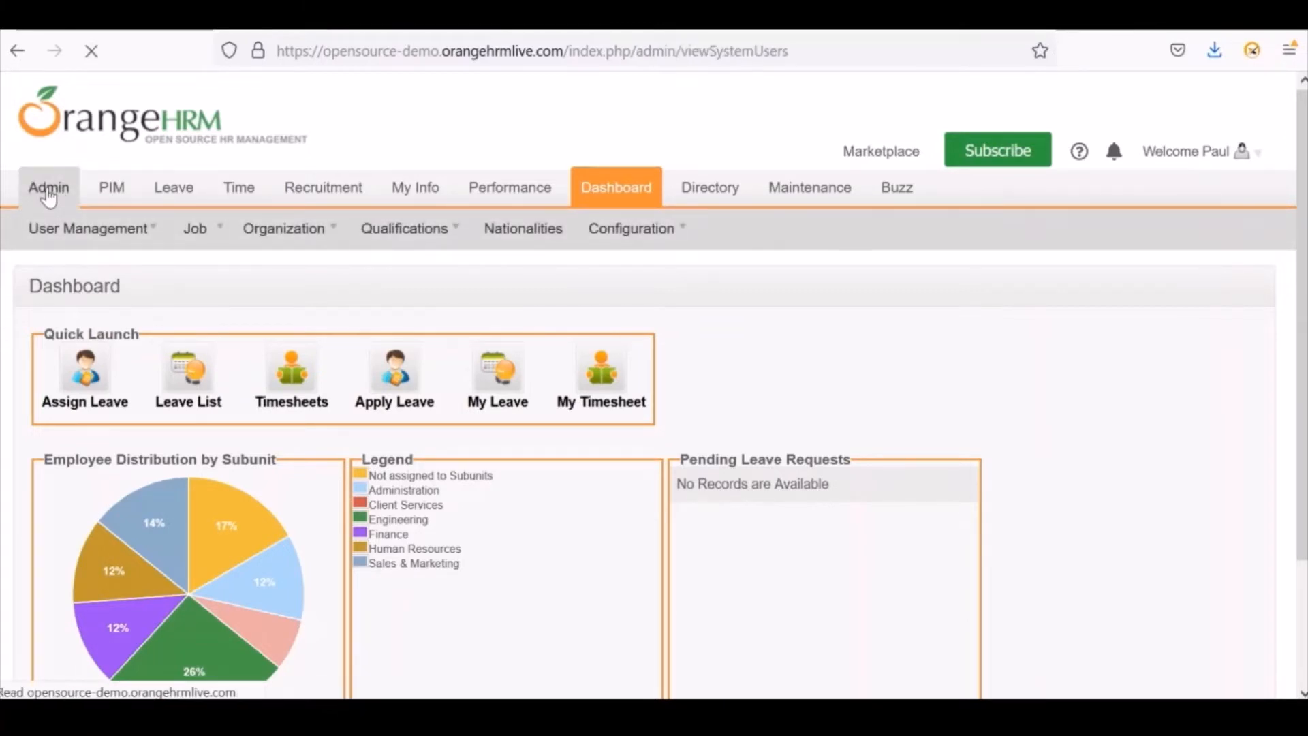
# - Open the Add User form, check the User Role and Status options, and cancel without saving
pyautogui.click(64, 523)
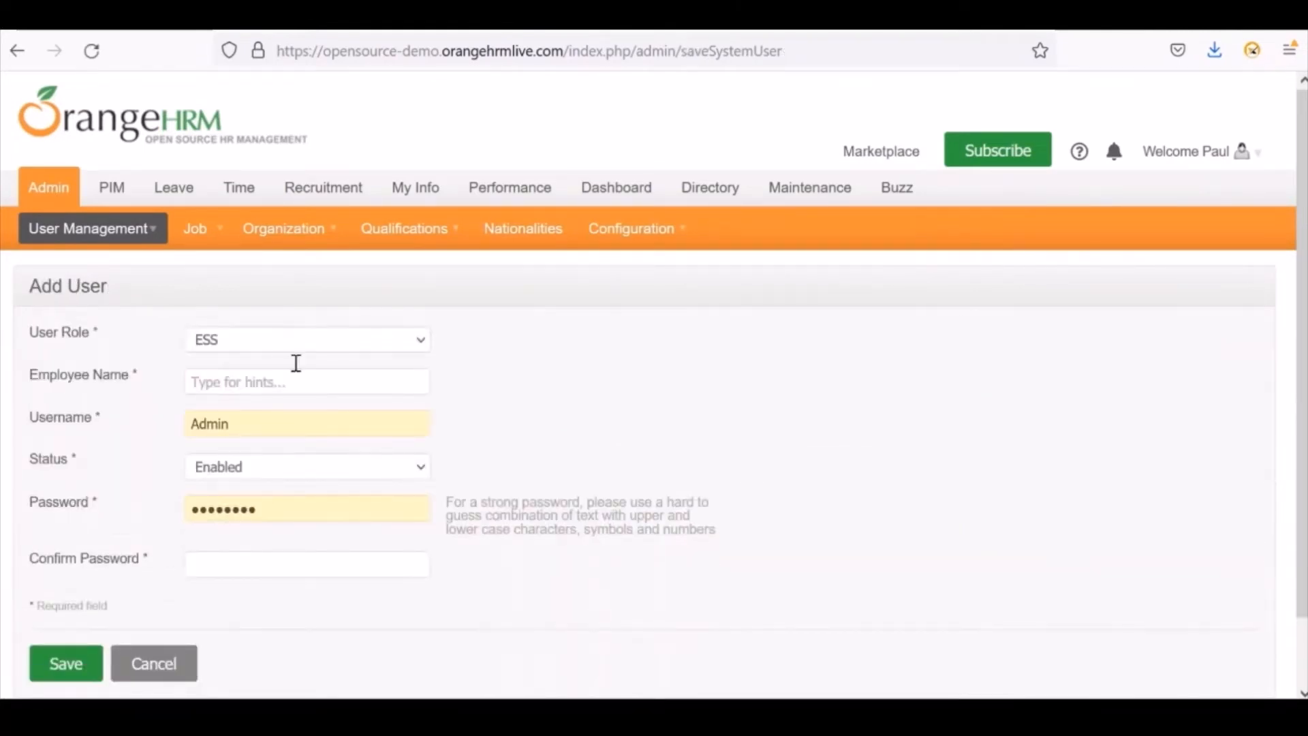
pyautogui.click(300, 349)
pyautogui.click(521, 374)
pyautogui.click(265, 470)
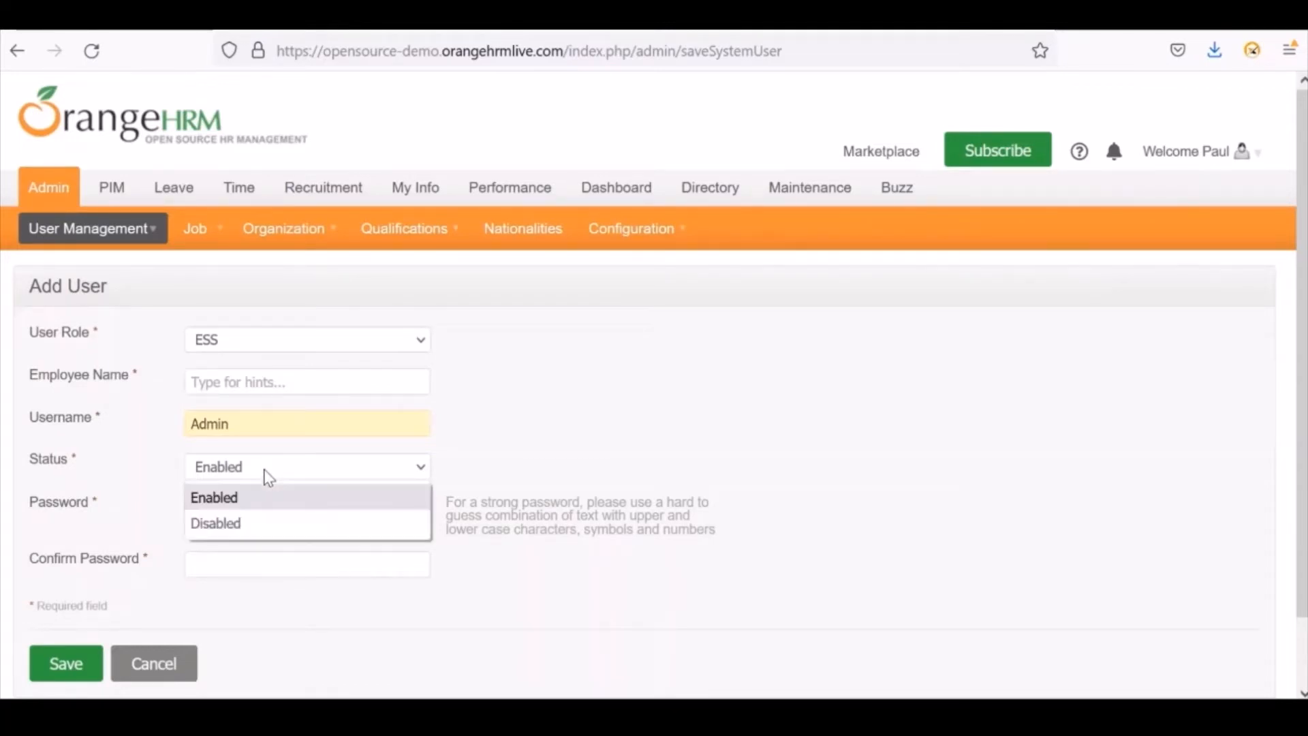
pyautogui.click(570, 438)
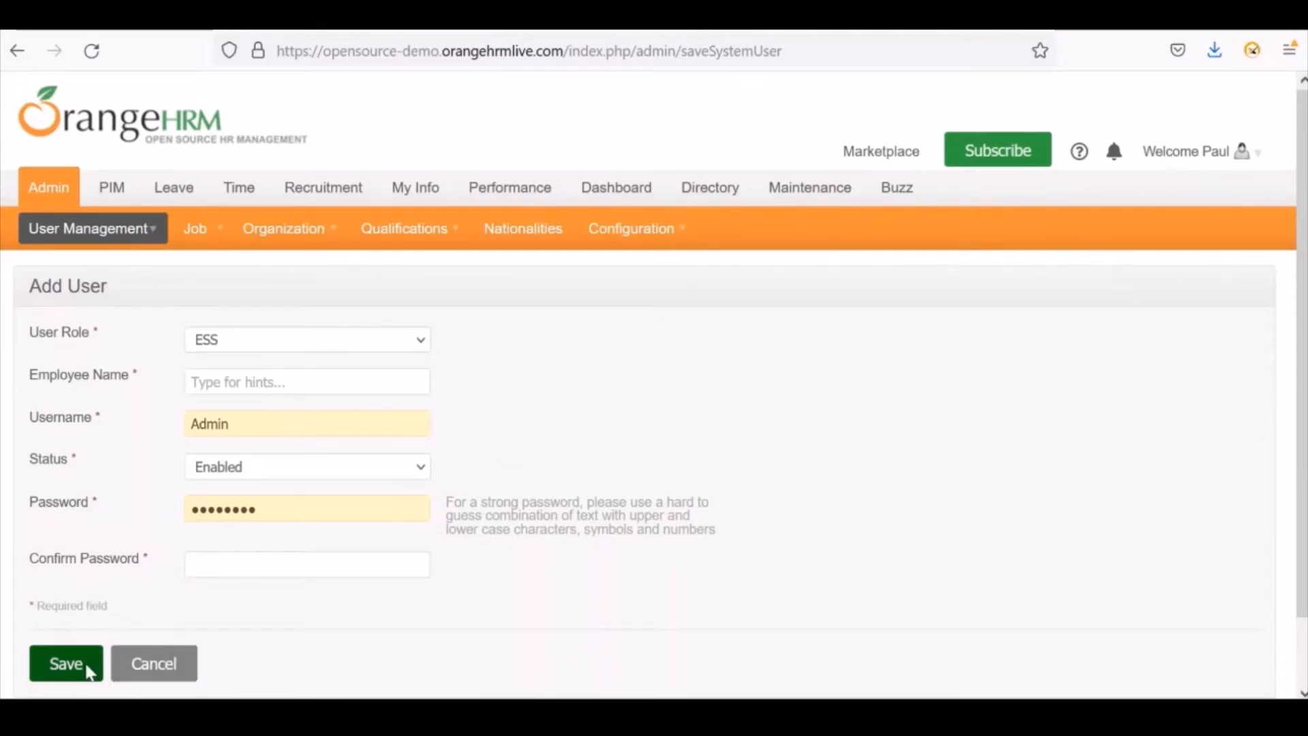
pyautogui.click(180, 667)
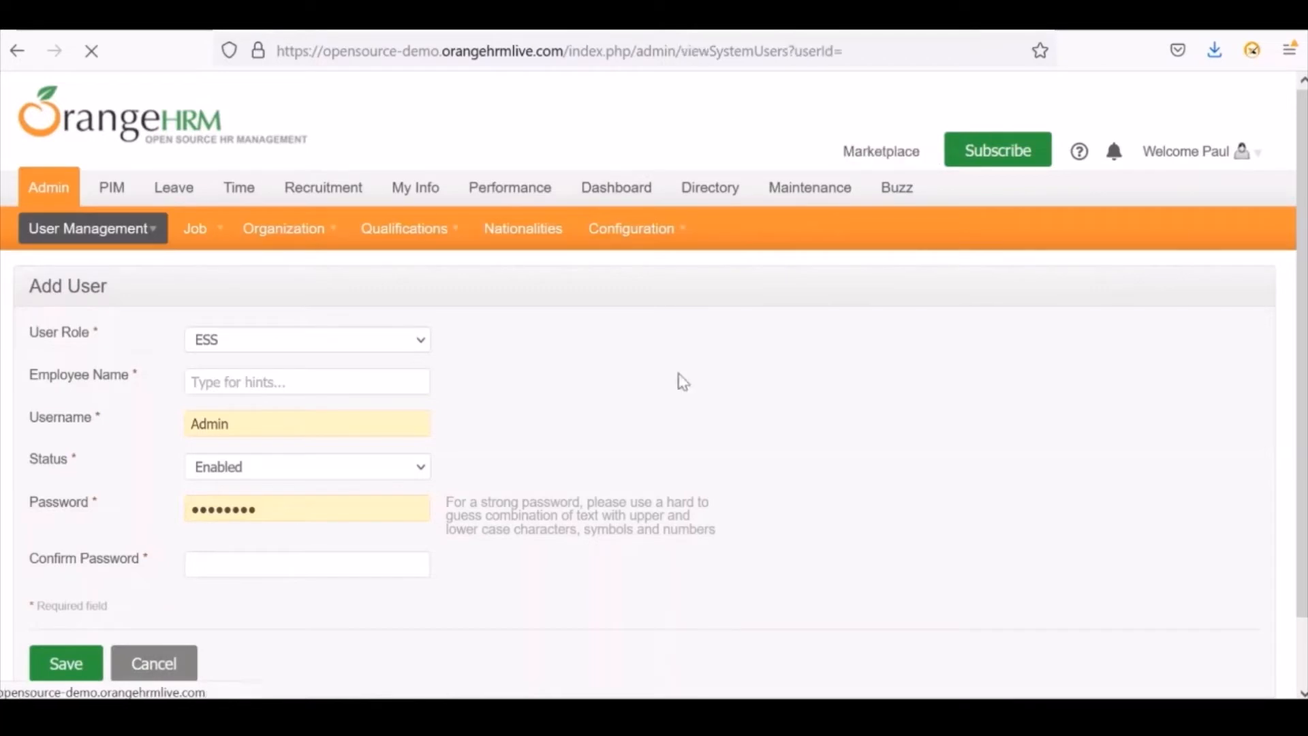
# - View the Leave module's Leave List with its Sub Unit options, and open My Leave
pyautogui.moveTo(1306, 275)
pyautogui.mouseDown()
pyautogui.moveTo(1305, 356)
pyautogui.moveTo(1306, 273)
pyautogui.mouseUp()
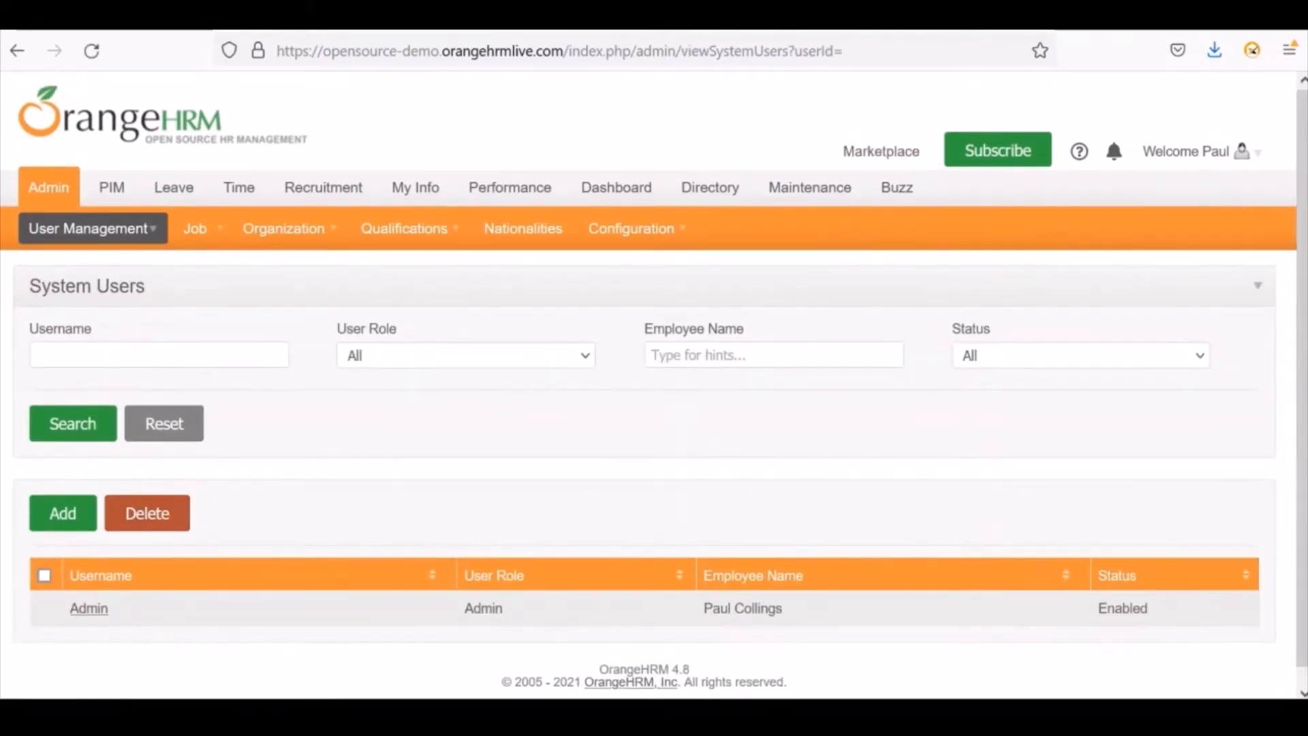
pyautogui.click(179, 198)
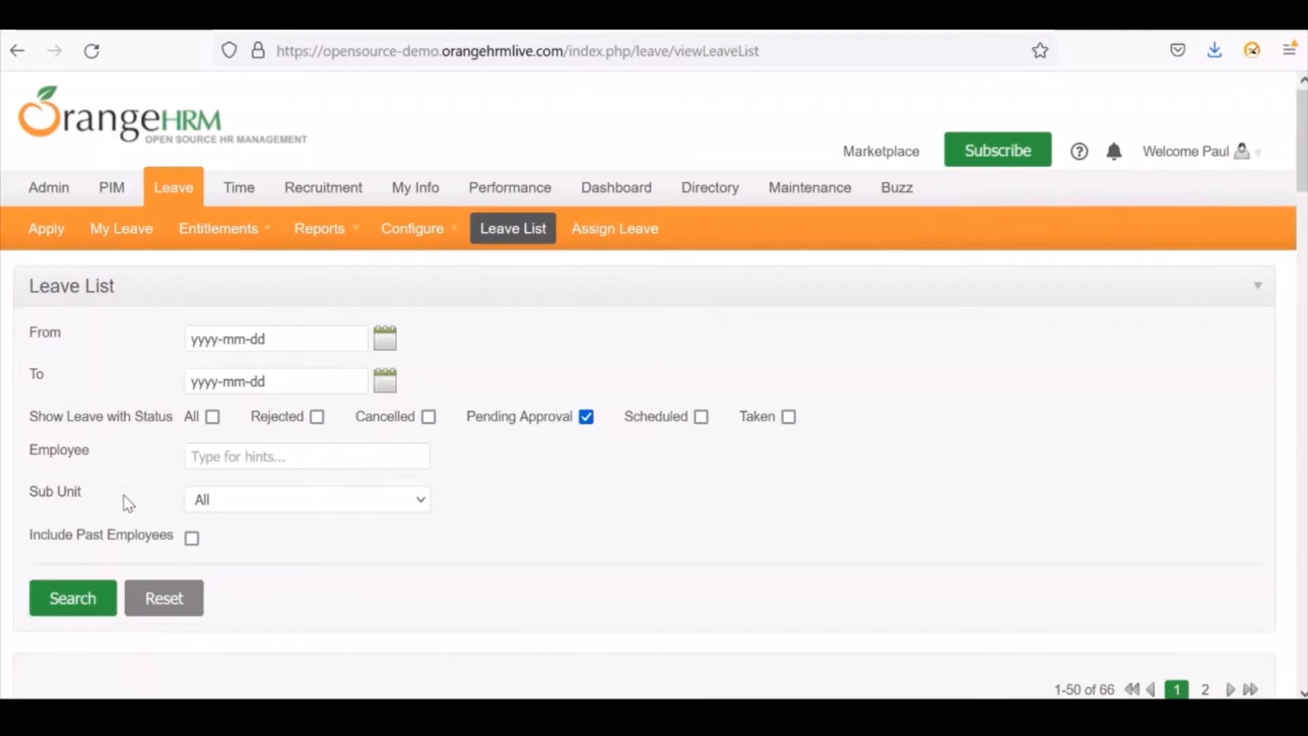
pyautogui.click(249, 512)
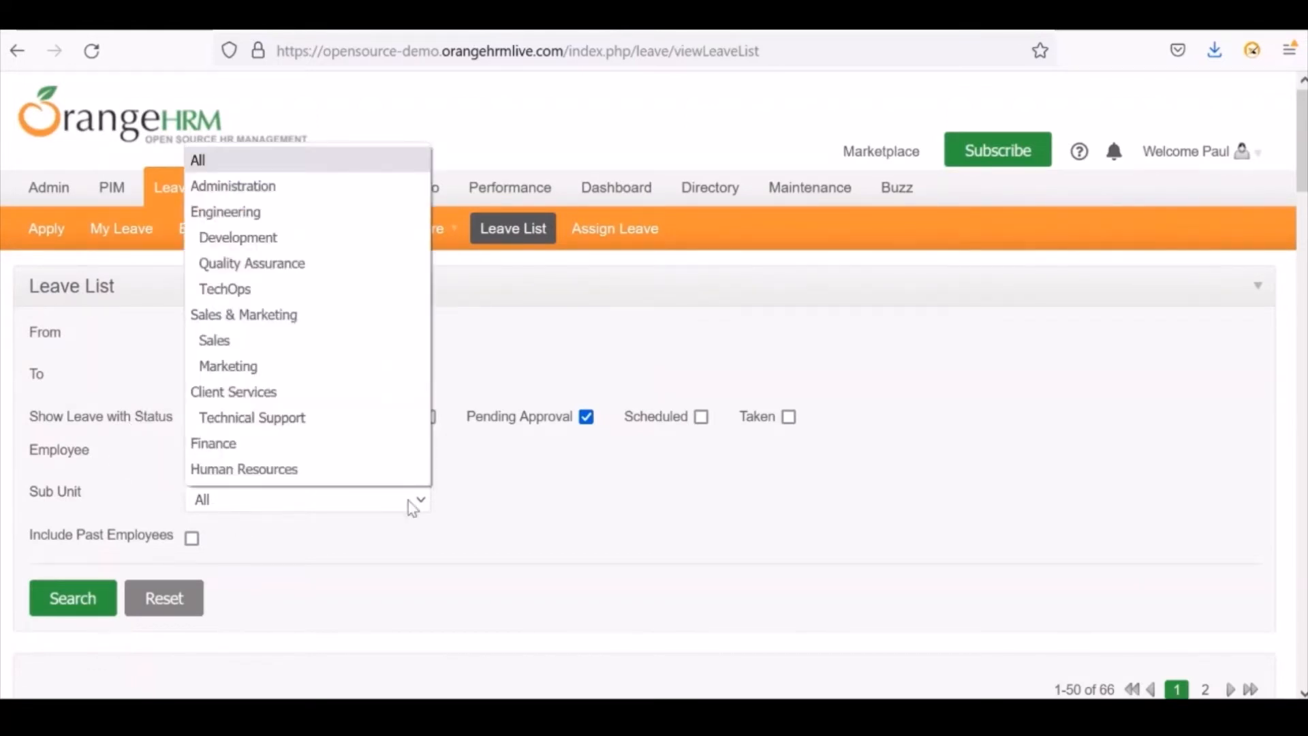
pyautogui.click(573, 524)
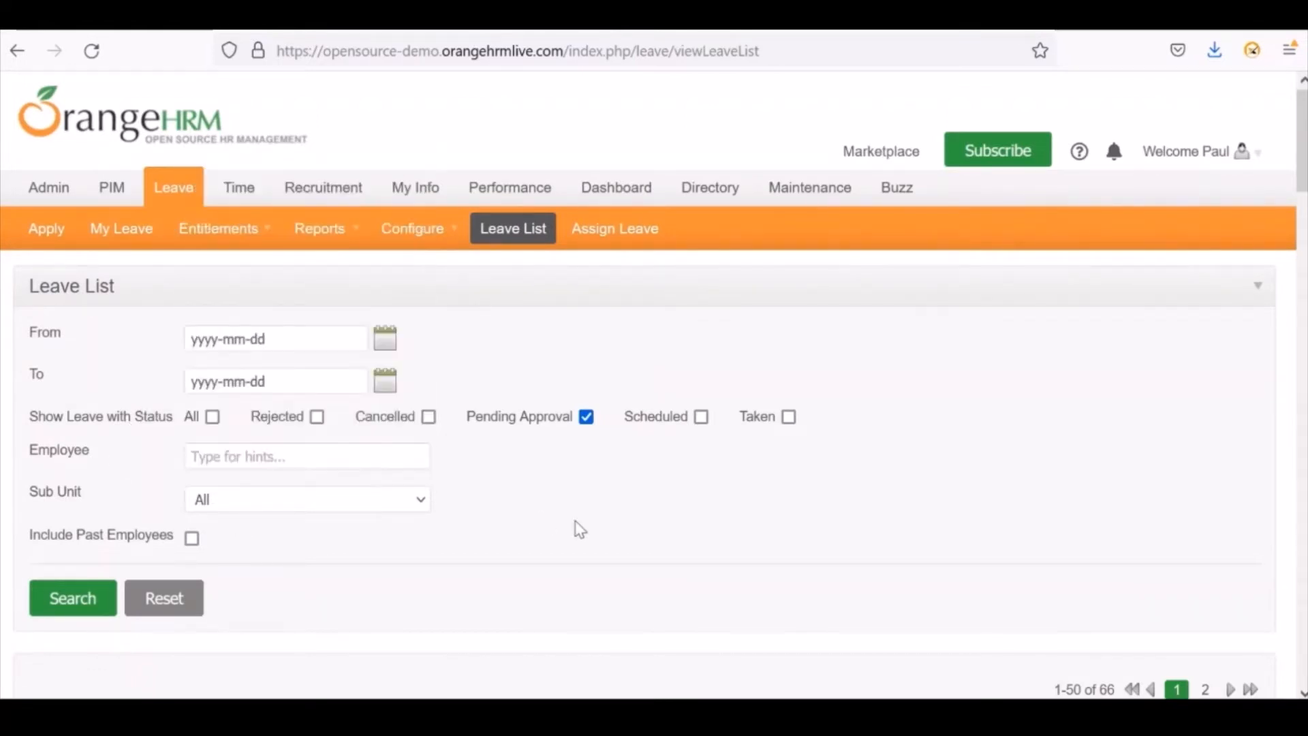
pyautogui.click(130, 236)
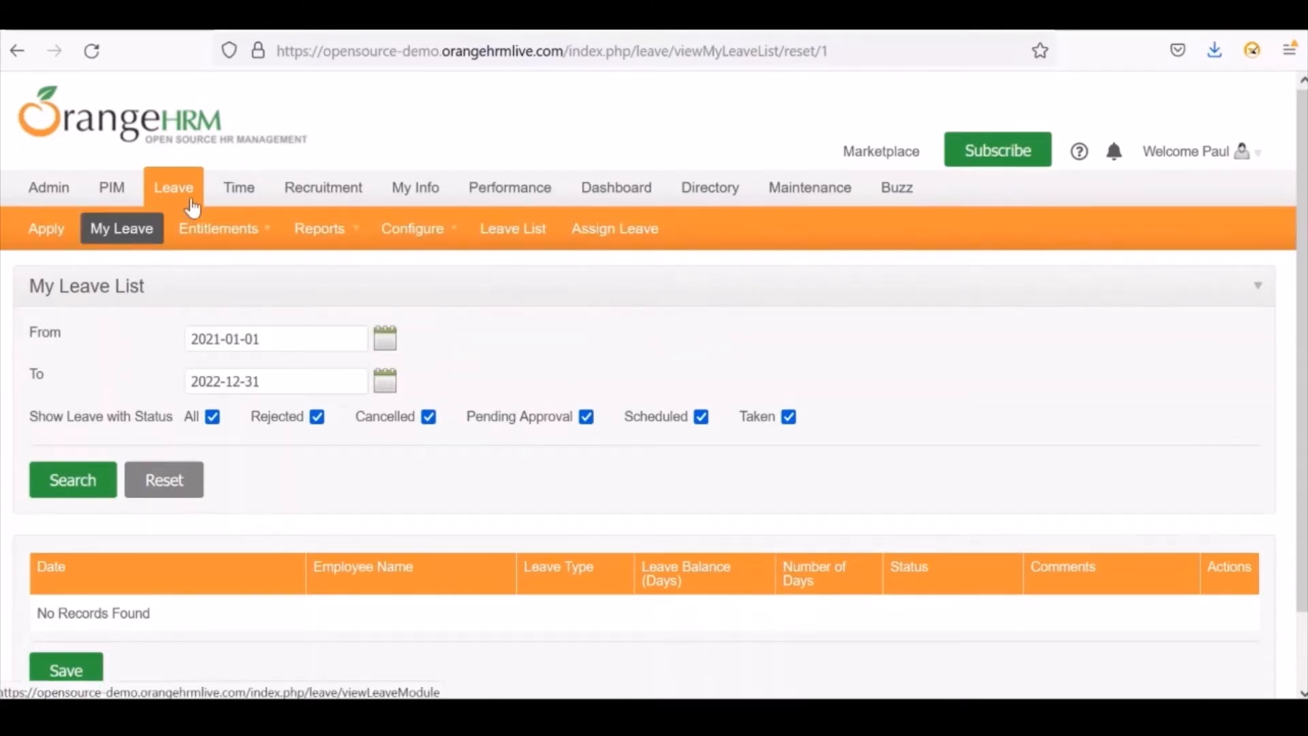
# - View the timesheets pending action in the Time module and look through the Recruitment candidates list
pyautogui.click(230, 200)
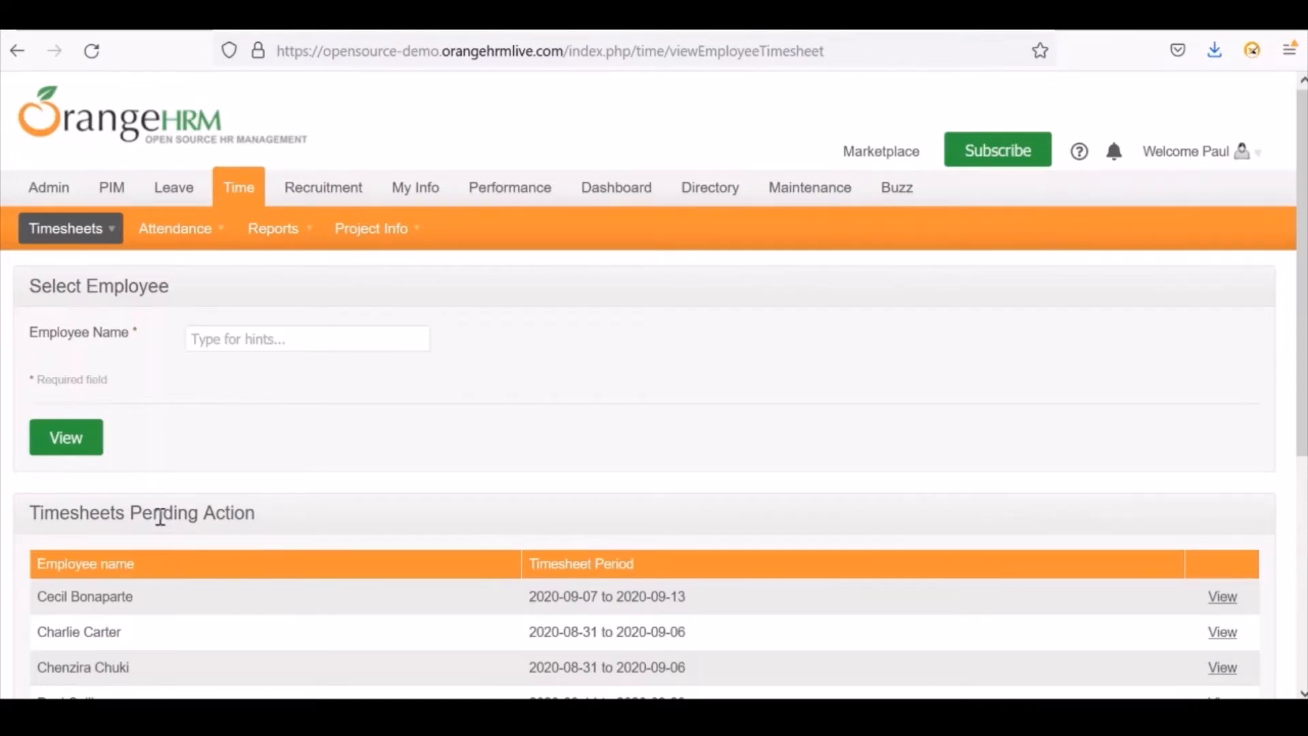
pyautogui.click(327, 194)
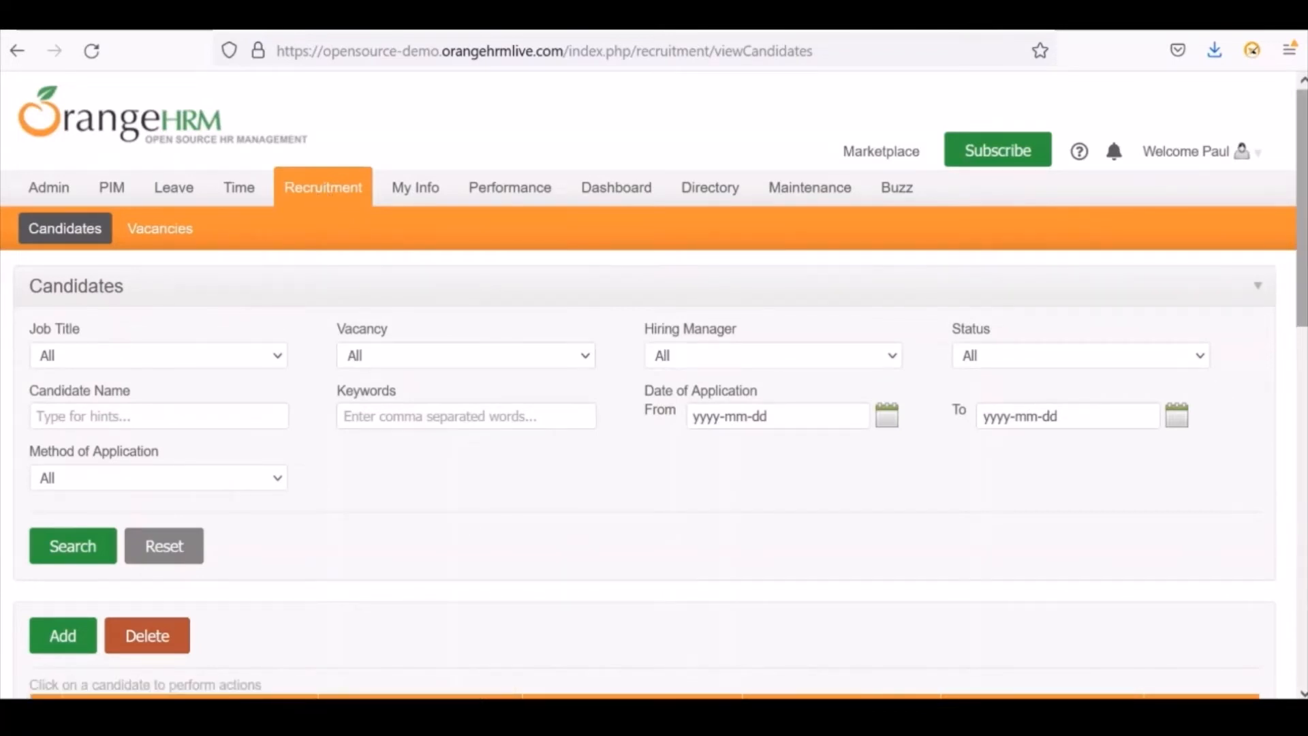
pyautogui.moveTo(1298, 272); pyautogui.dragTo(1296, 447)
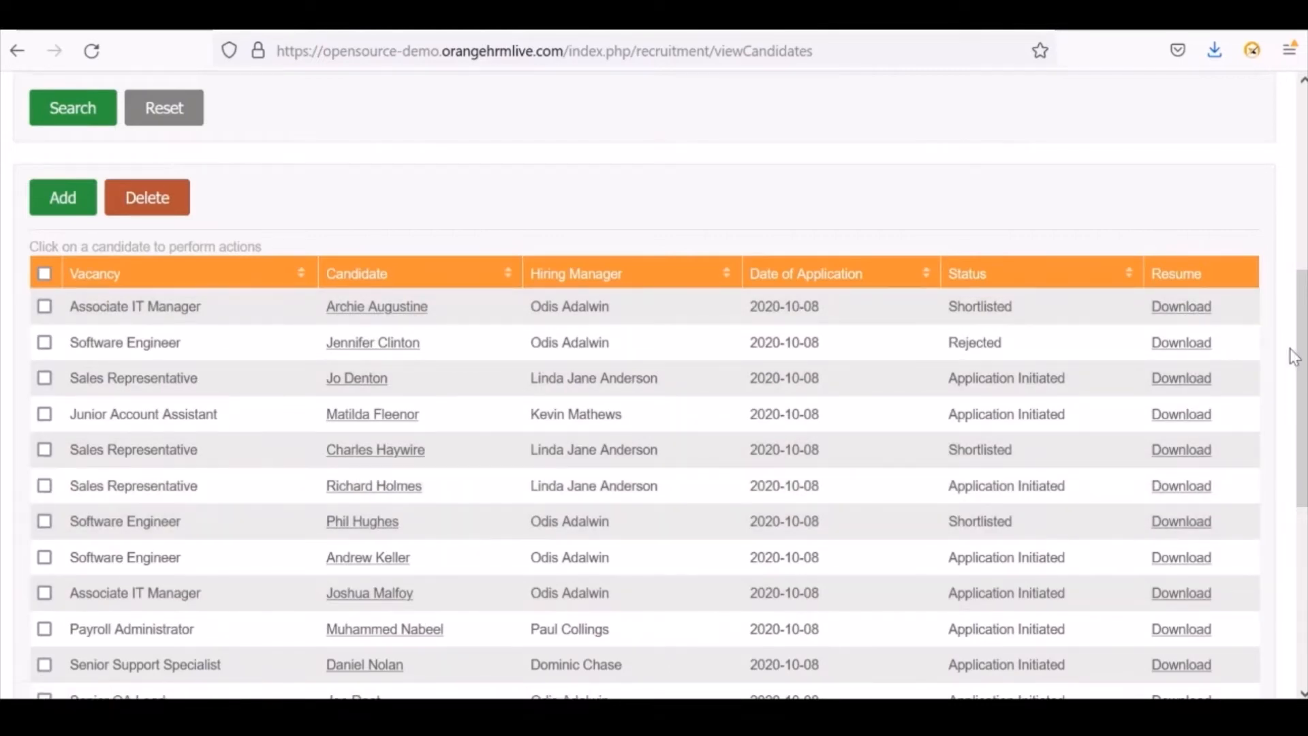
pyautogui.moveTo(1302, 364); pyautogui.dragTo(1303, 245)
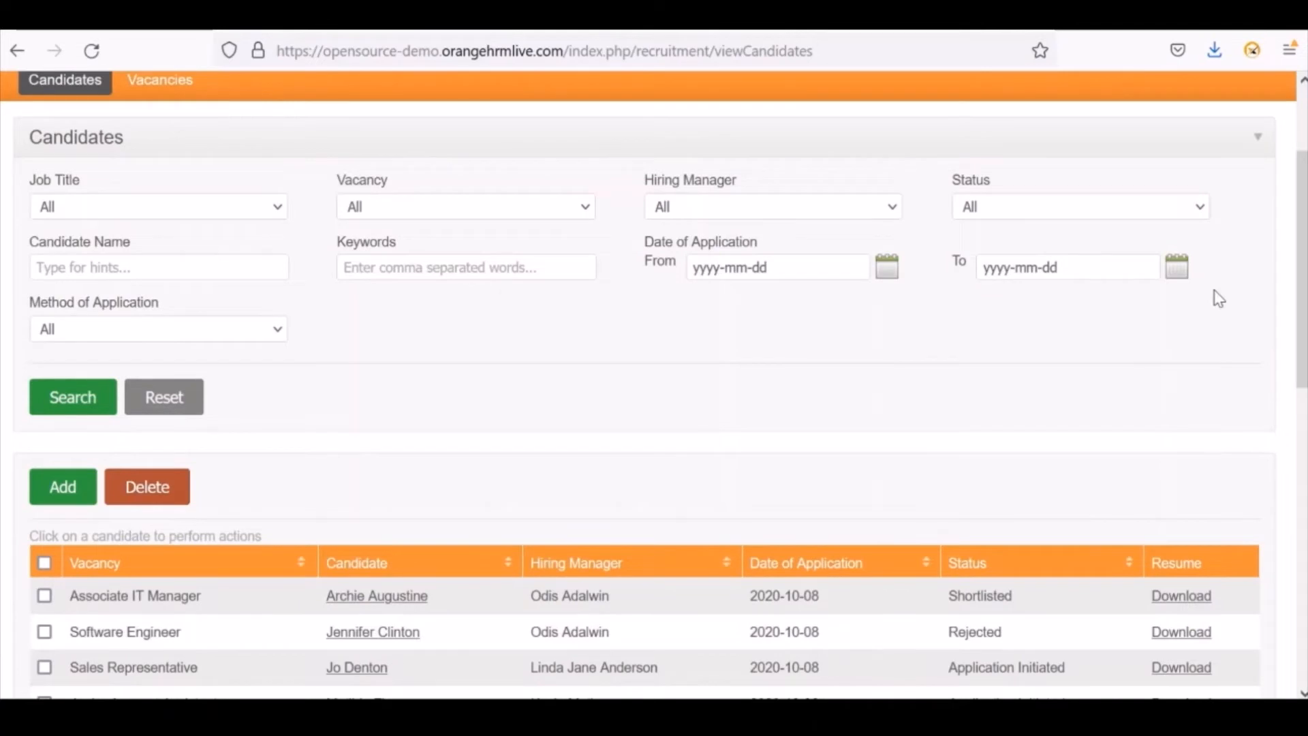
pyautogui.scroll(3, 1303, 297)
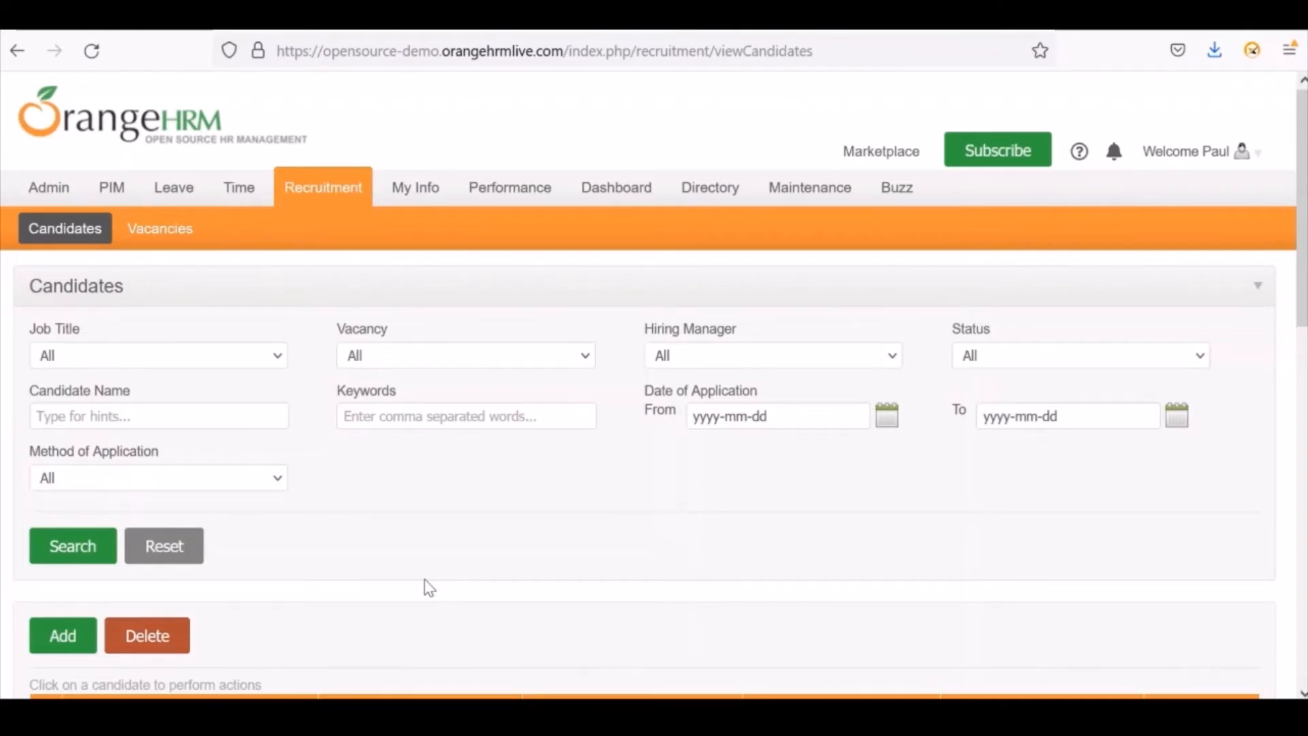
# - View the personal details in My Info and the options of the Performance module
pyautogui.click(415, 194)
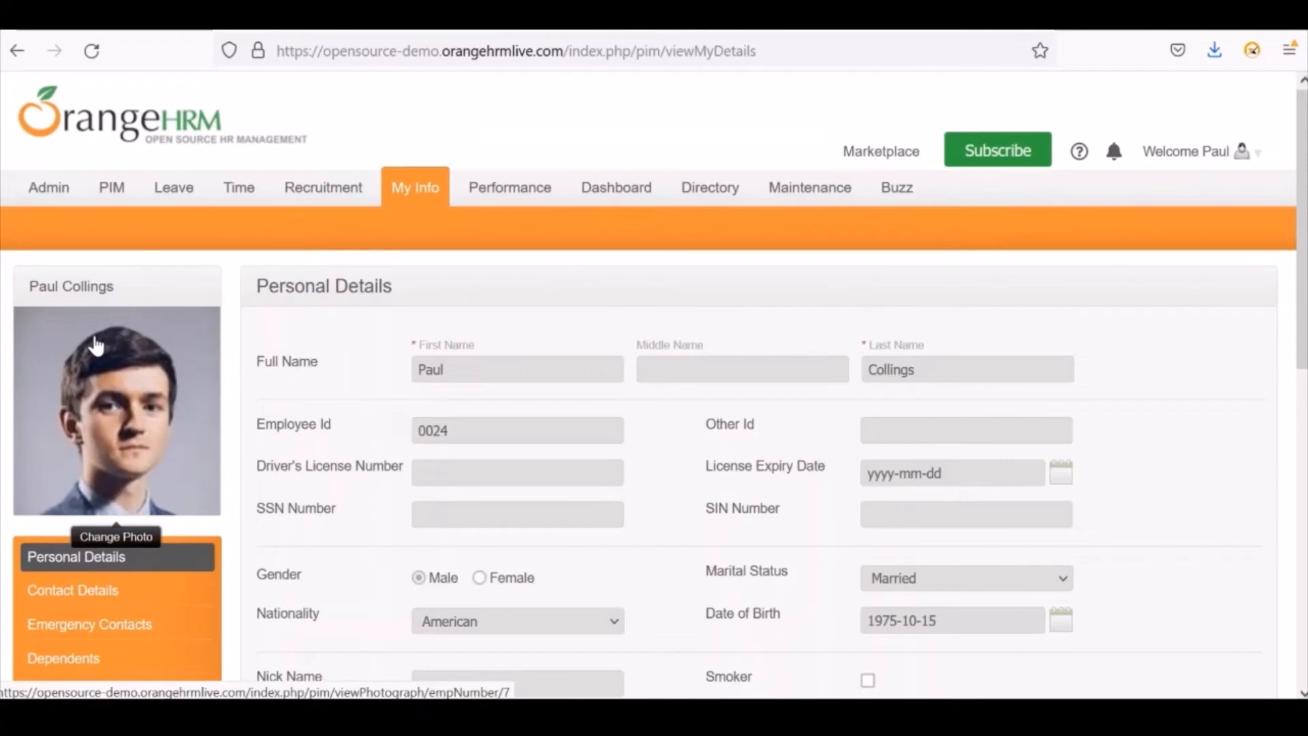
pyautogui.click(508, 196)
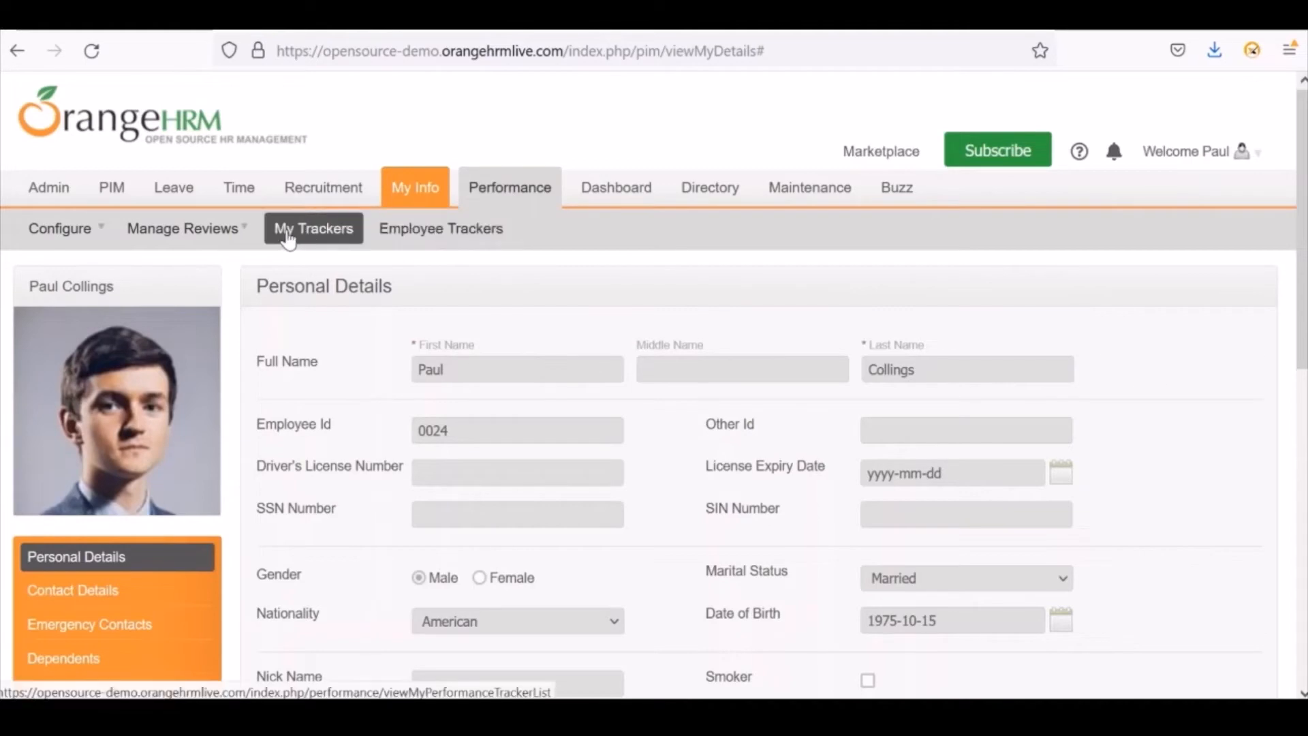
# - Return to the Dashboard and log out of the account
pyautogui.click(620, 199)
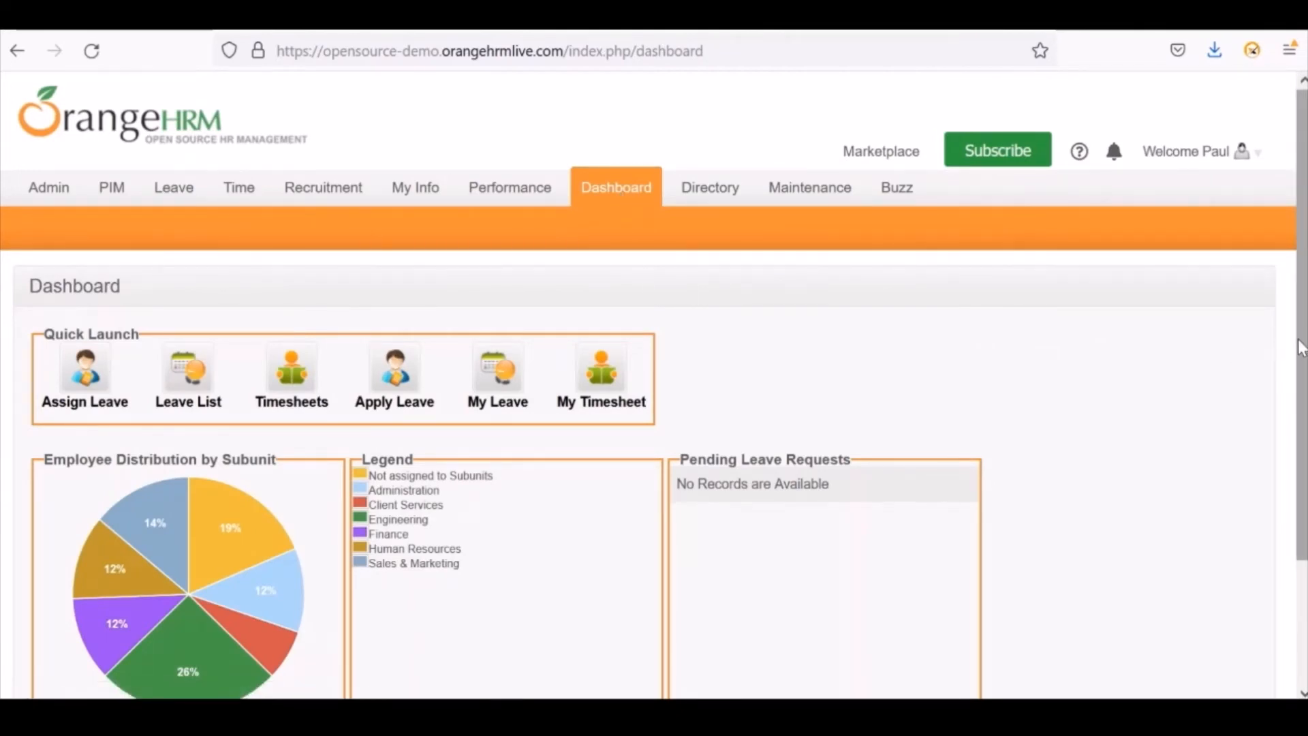
pyautogui.click(1225, 158)
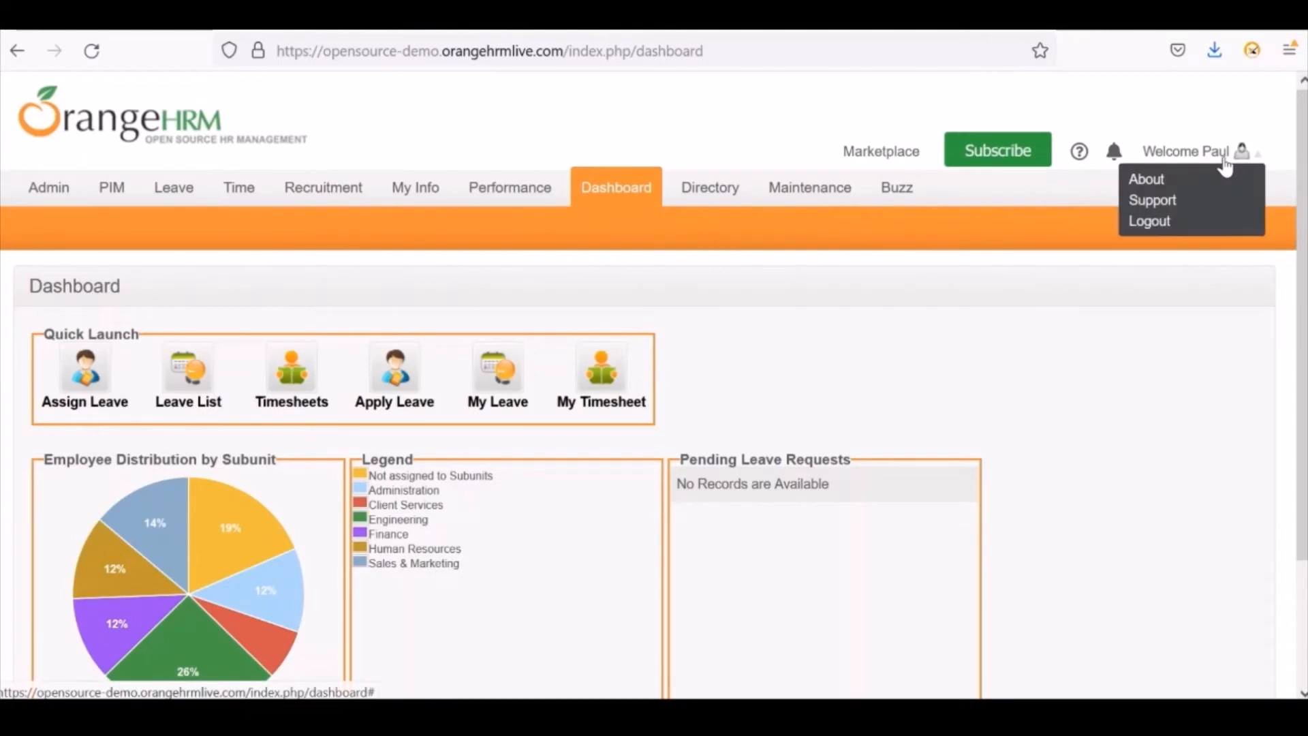
pyautogui.click(1148, 222)
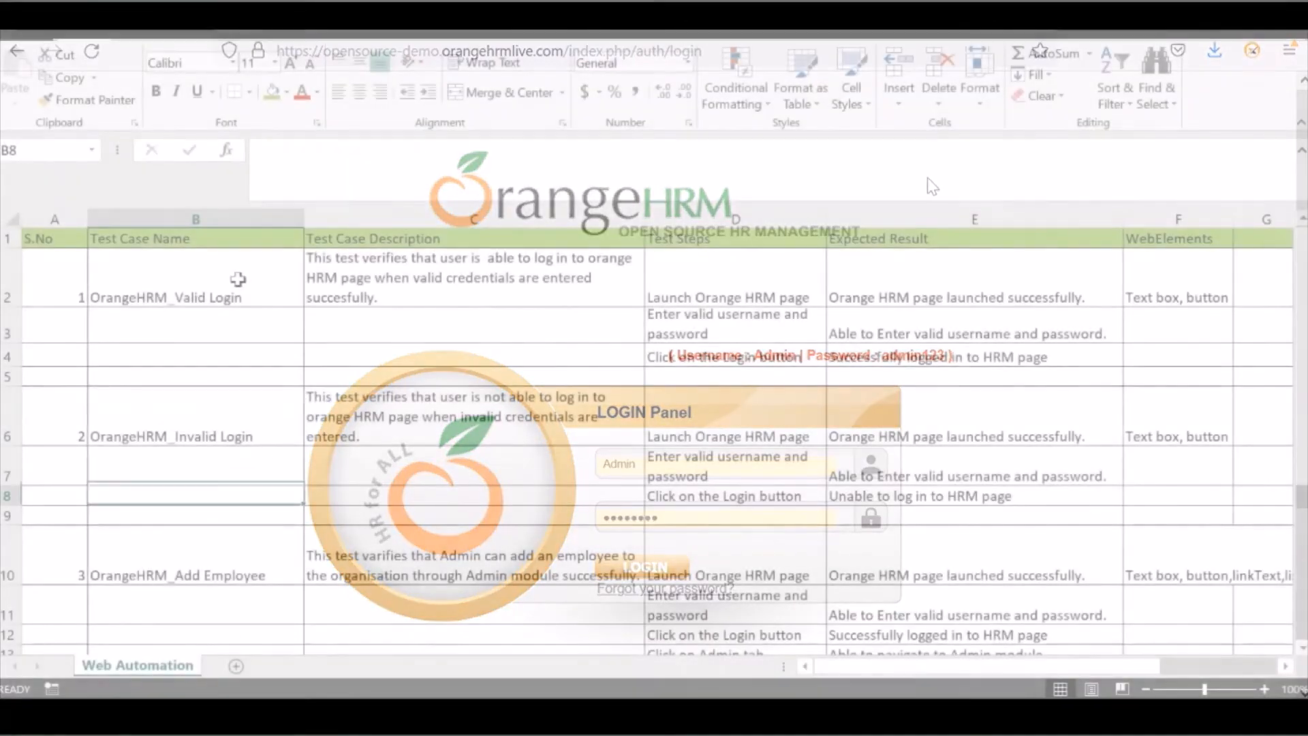
# - Switch to the Excel test case workbook and look over the Web Automation sheet from beginning to end
pyautogui.scroll(-3, 238, 278)
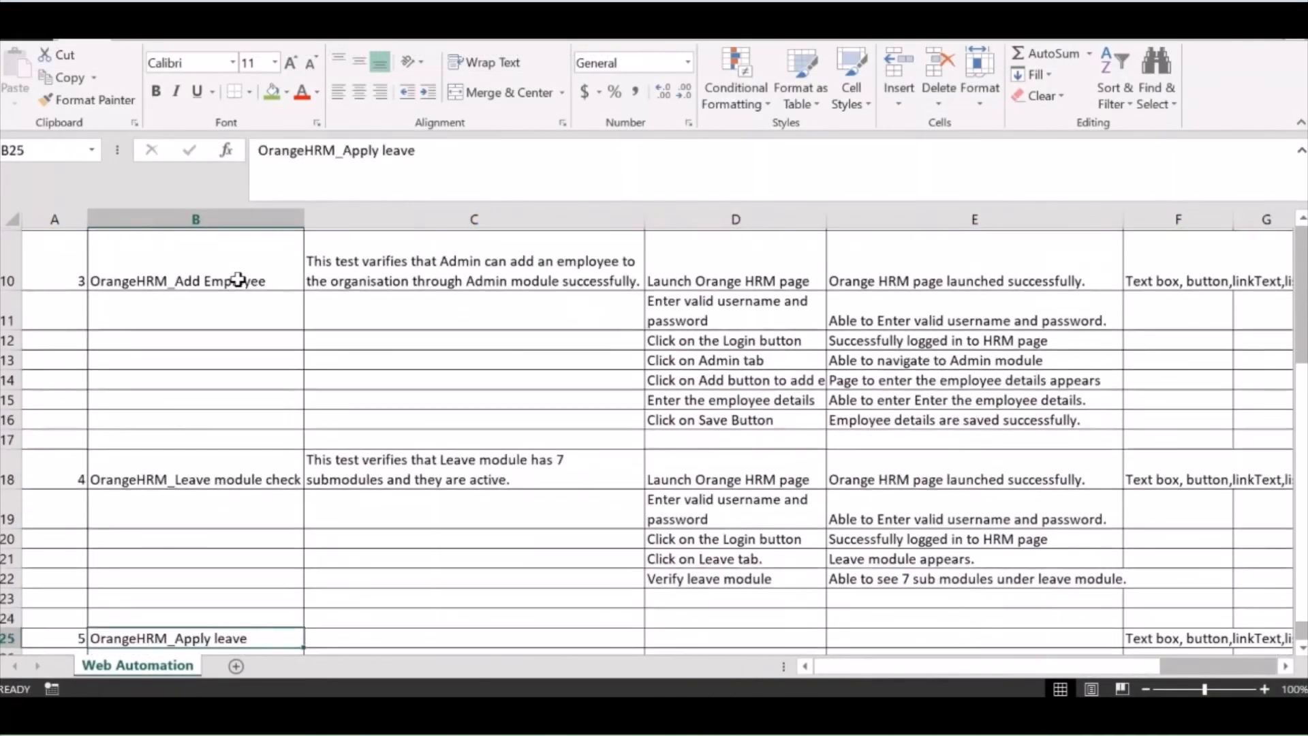
pyautogui.scroll(-2, 238, 278)
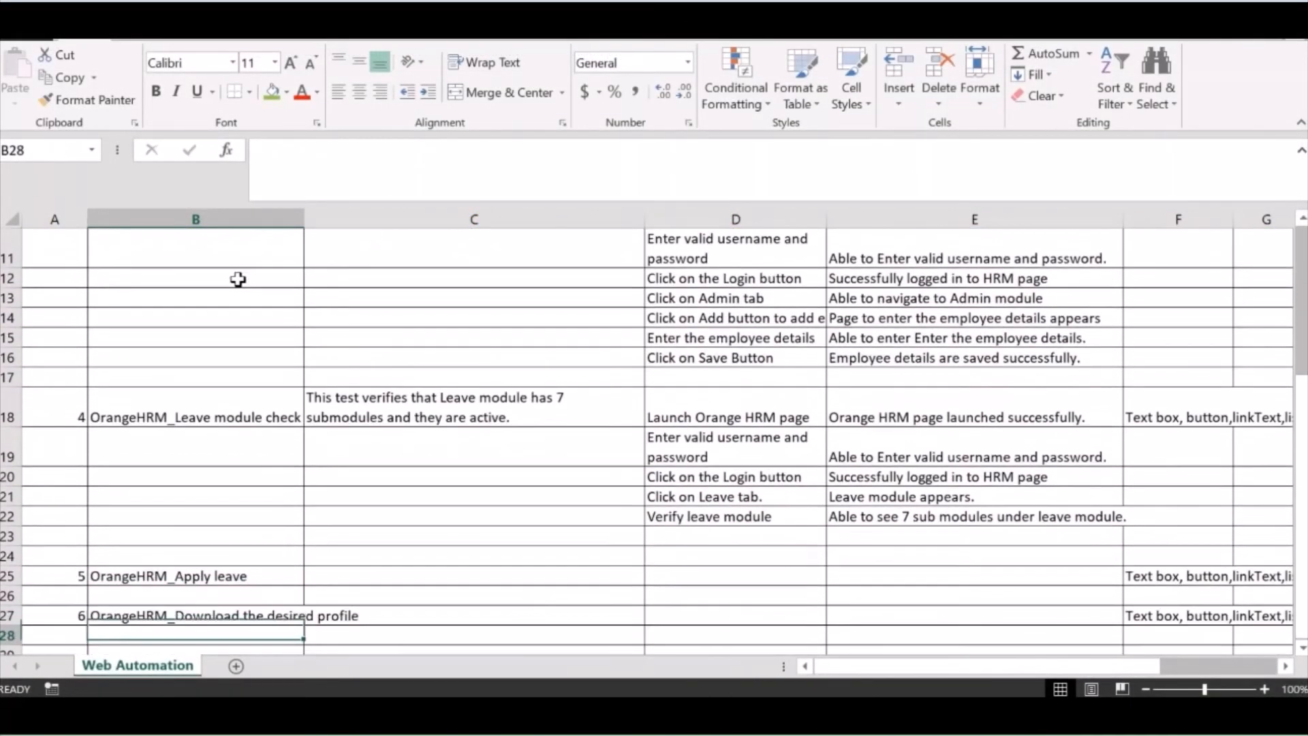
pyautogui.press('Down')
pyautogui.press('Down')
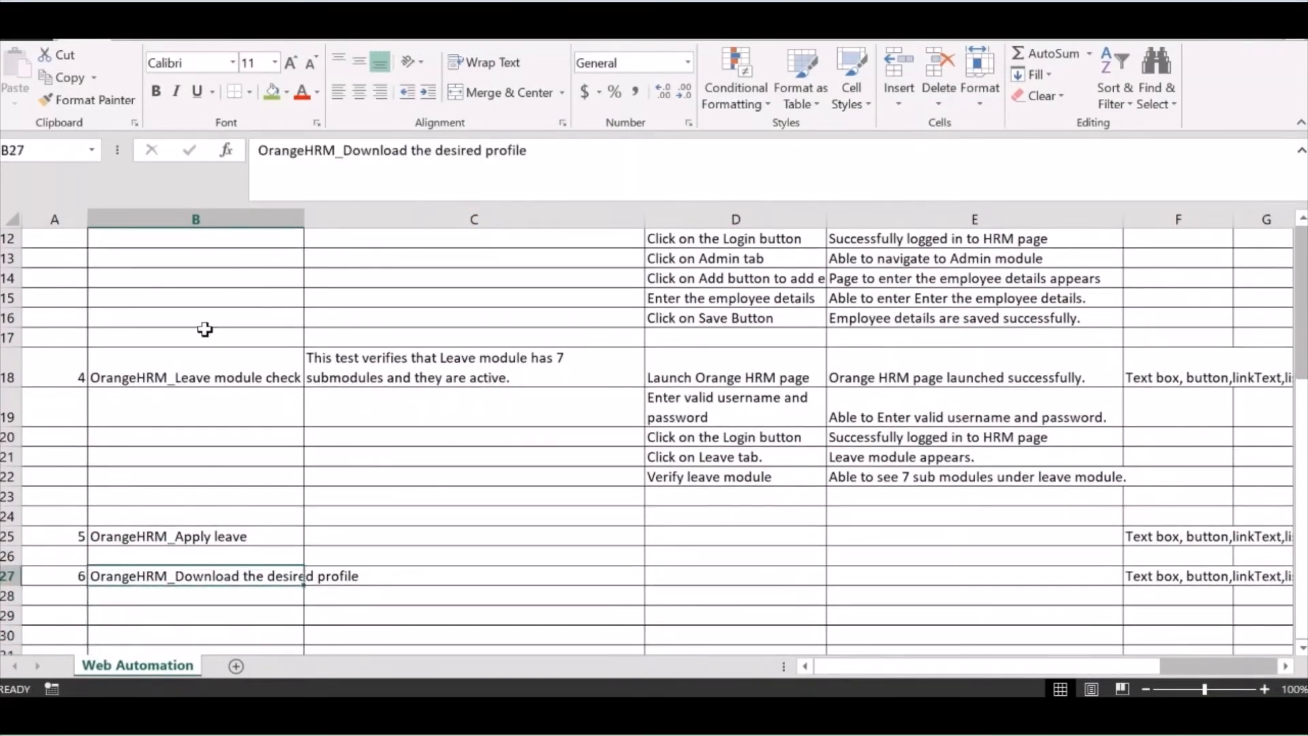
pyautogui.click(177, 496)
pyautogui.press('pageup')
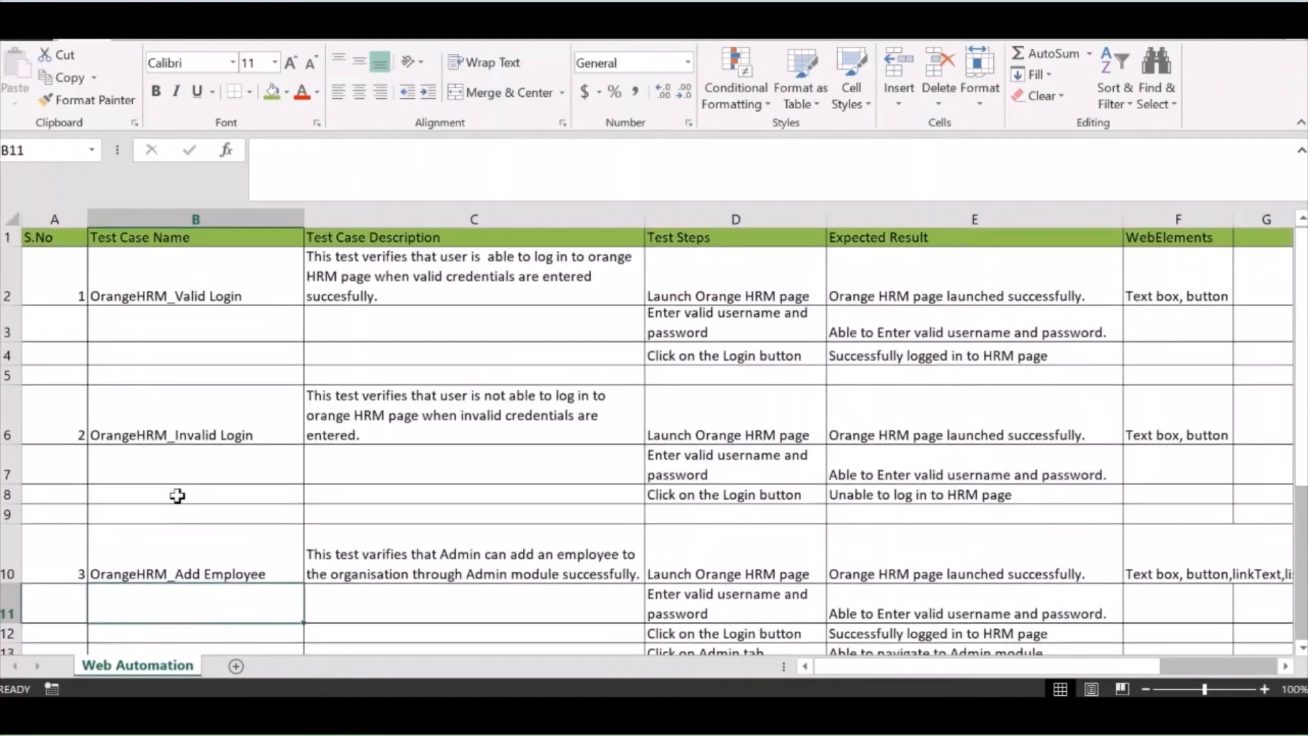
# - Examine the OrangeHRM_Valid Login and OrangeHRM_Invalid Login test cases
pyautogui.click(405, 270)
pyautogui.click(253, 270)
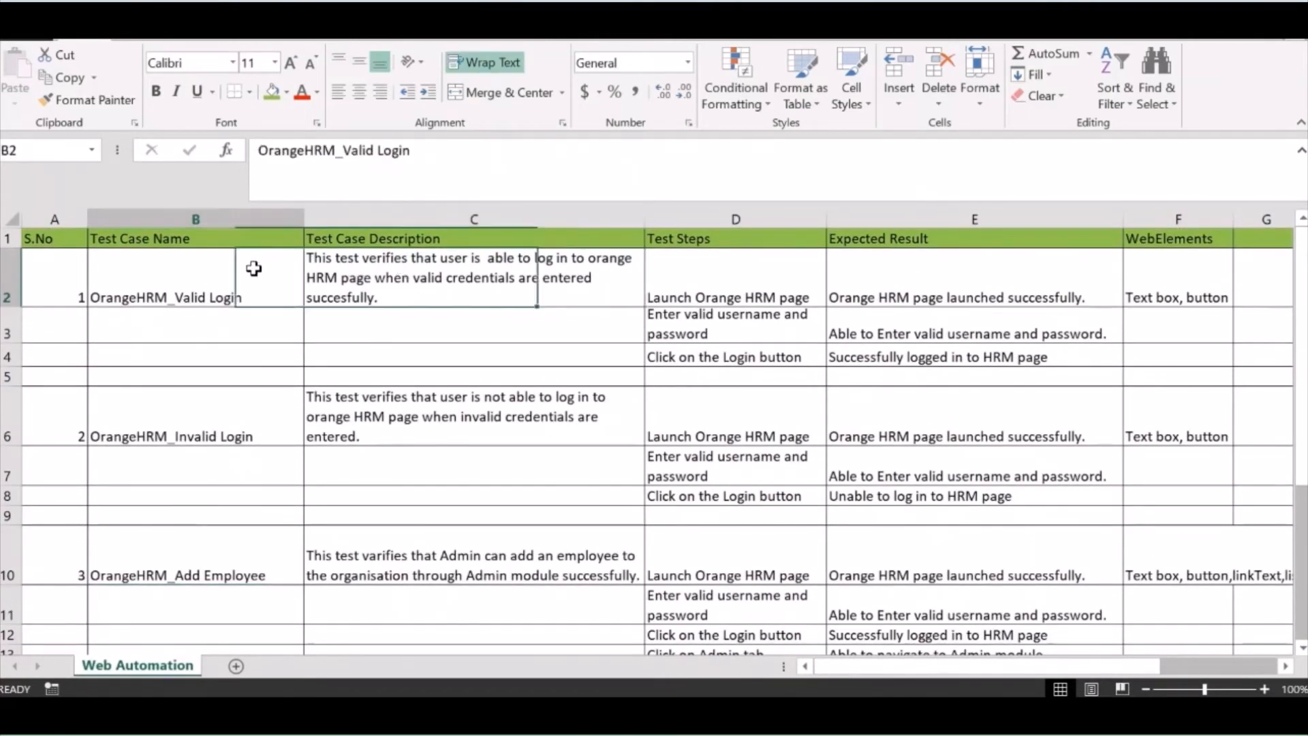
pyautogui.click(231, 356)
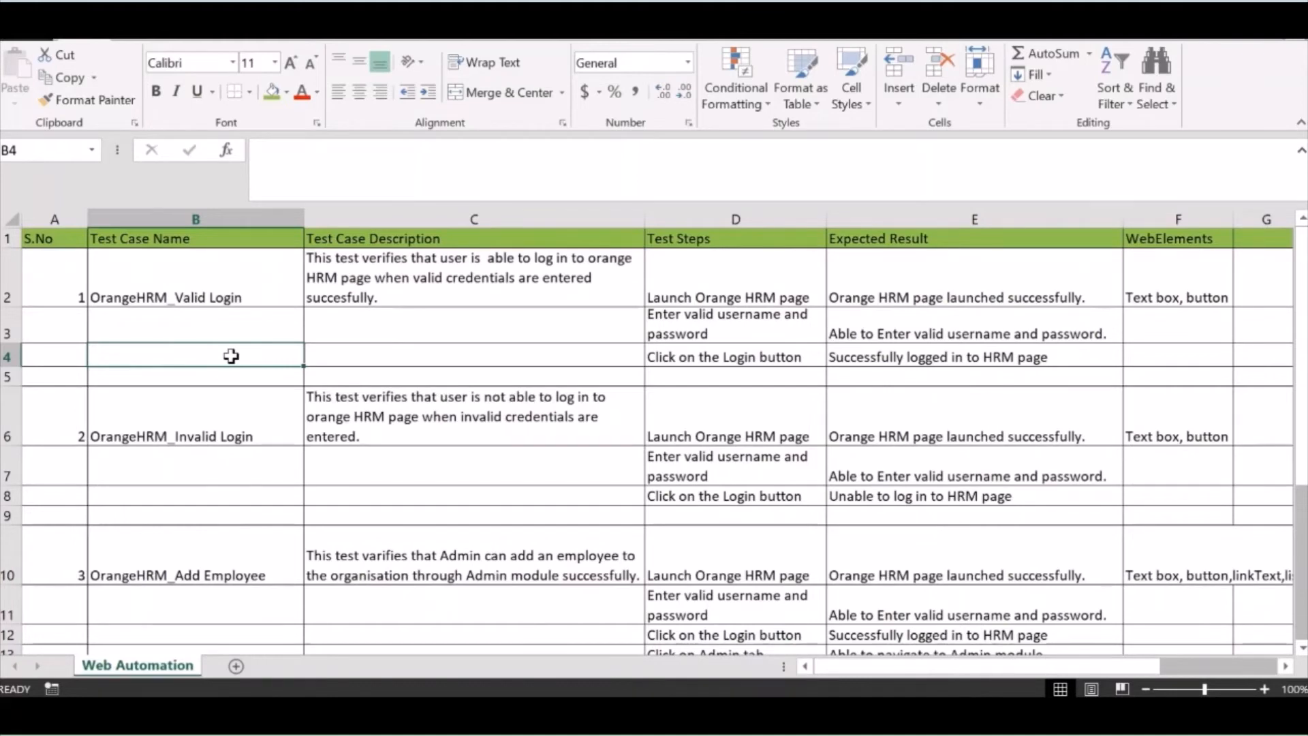
pyautogui.click(417, 355)
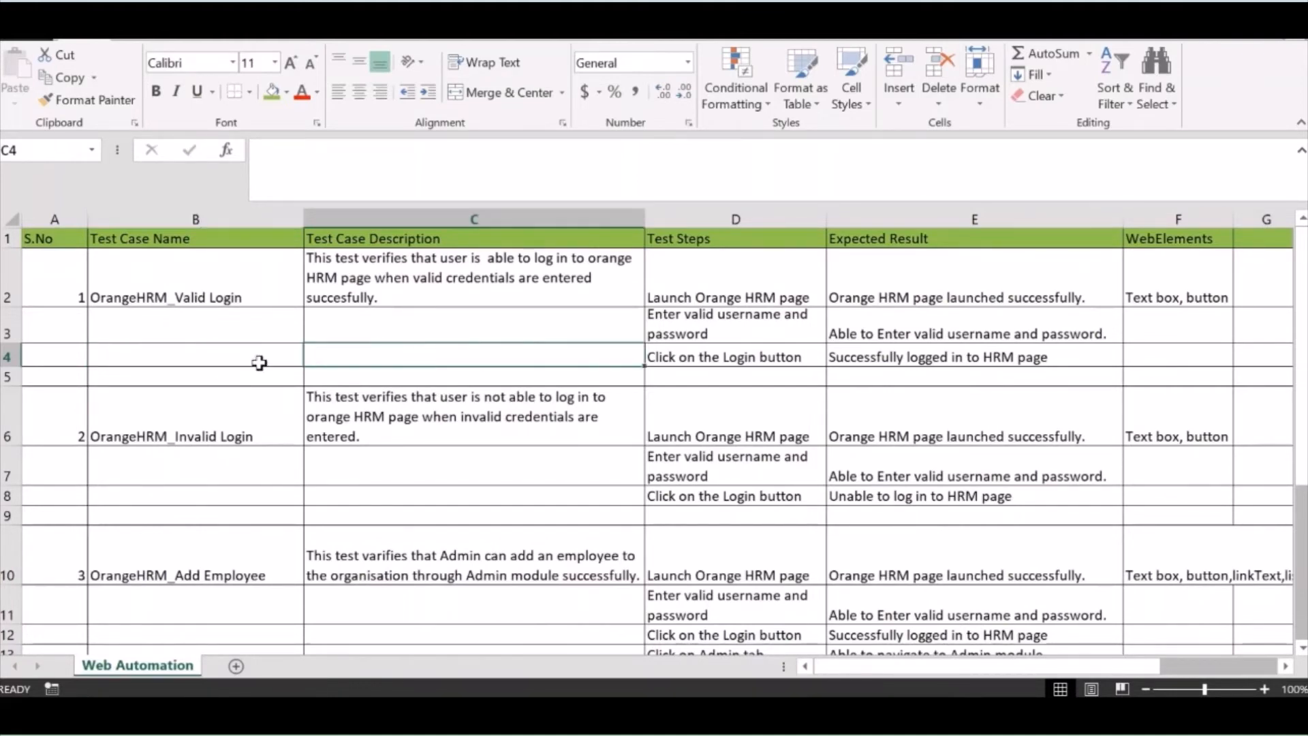
pyautogui.click(188, 455)
pyautogui.press('Down')
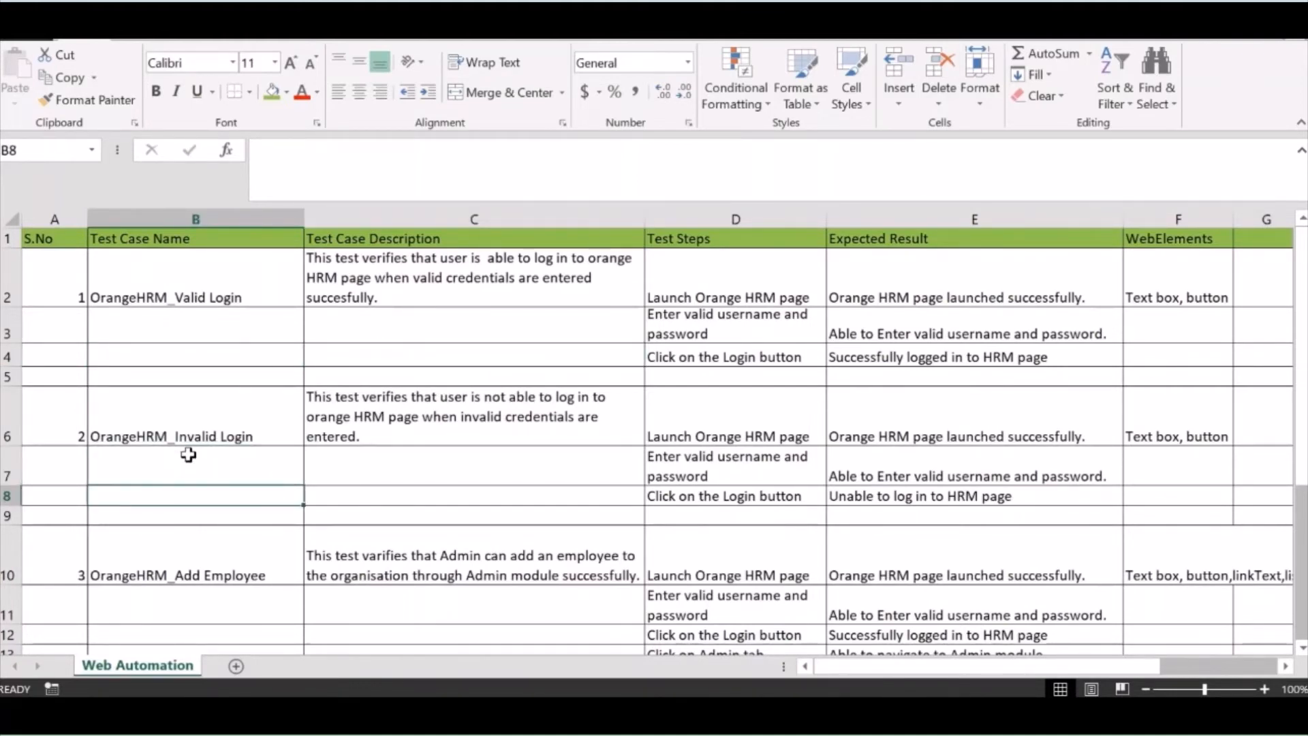
# - Review the remaining test cases from OrangeHRM_Add Employee to OrangeHRM_Download the desired profile, and return to the first ones
pyautogui.press('Down')
pyautogui.press('Down')
pyautogui.press('Down')
pyautogui.press('Down')
pyautogui.press('Down')
pyautogui.press('Down')
pyautogui.press('Down')
pyautogui.press('Down')
pyautogui.press('Down')
pyautogui.press('Down')
pyautogui.press('Down')
pyautogui.press('Down')
pyautogui.press('Down')
pyautogui.press('Down')
pyautogui.press('Down')
pyautogui.press('Down')
pyautogui.press('Down')
pyautogui.press('Down')
pyautogui.press('Down')
pyautogui.press('Down')
pyautogui.press('Down')
pyautogui.press('Down')
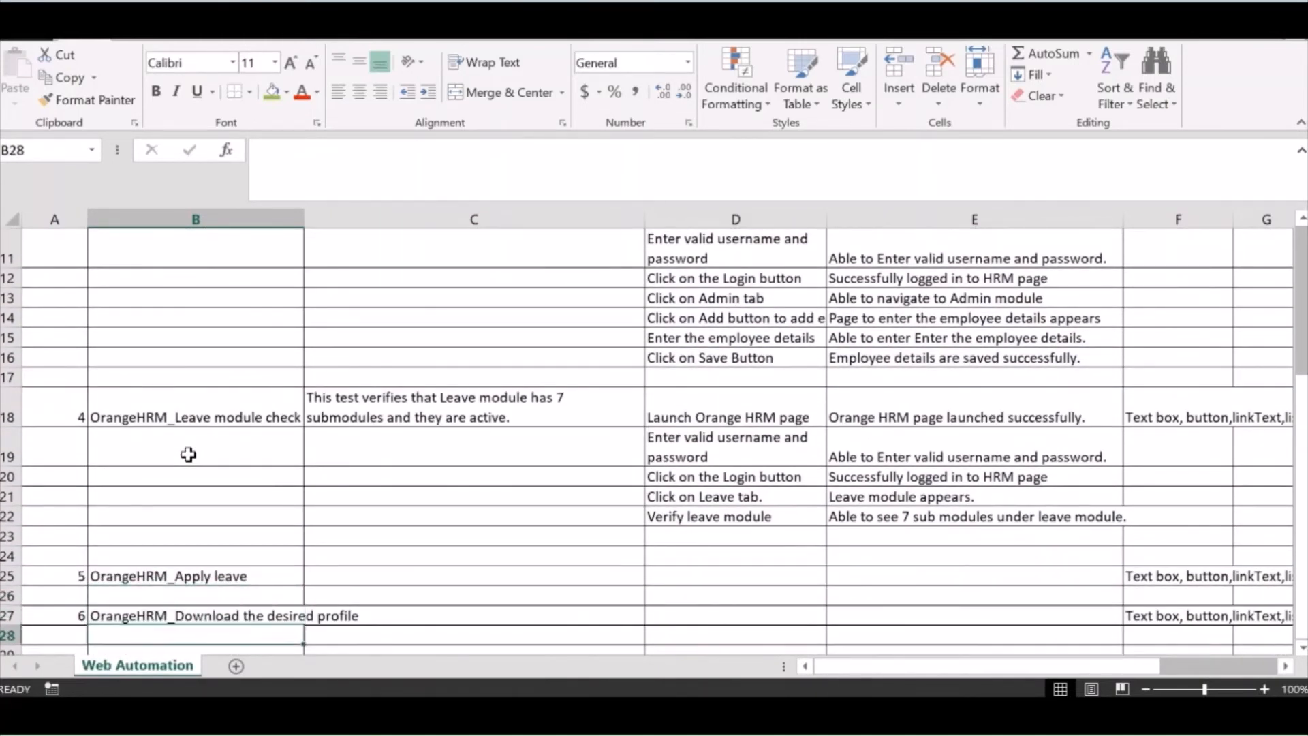
pyautogui.press('pageup')
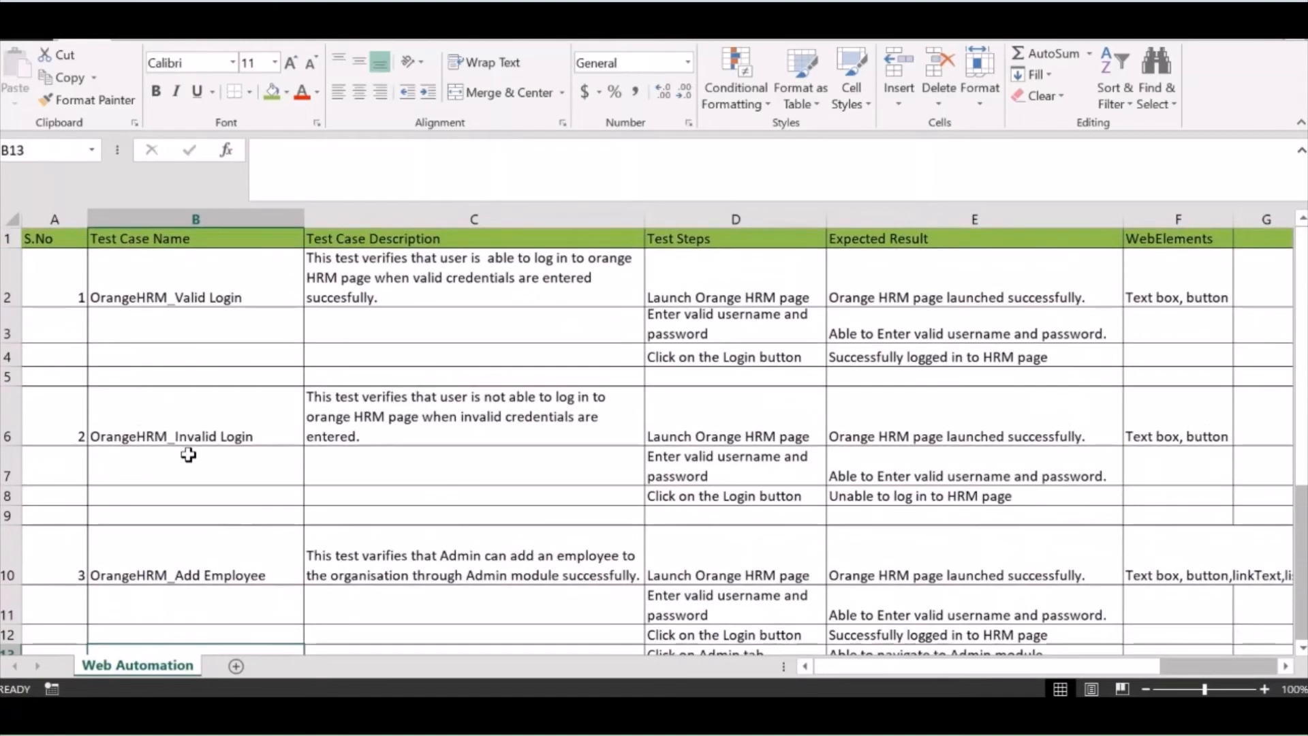
# - Check the description and the WebElements entry of the OrangeHRM_Valid Login test case
pyautogui.click(233, 331)
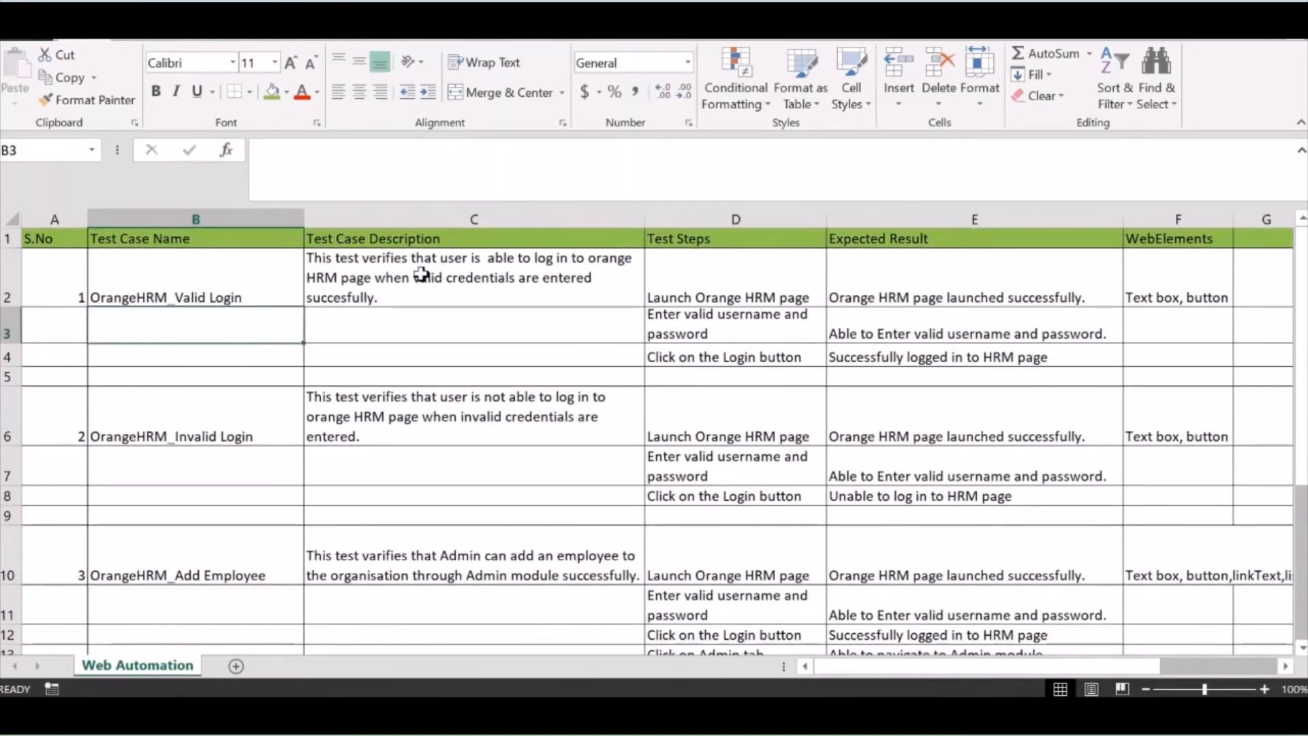
pyautogui.click(422, 276)
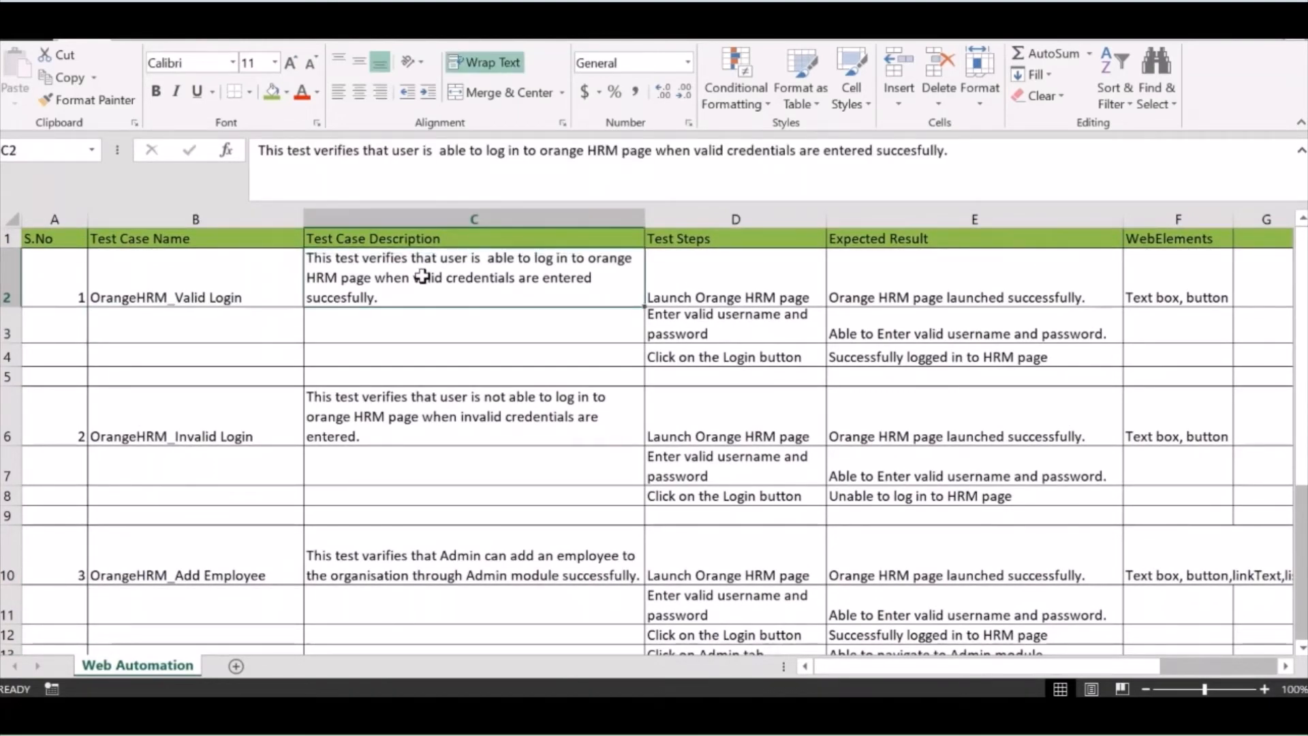
pyautogui.click(1185, 285)
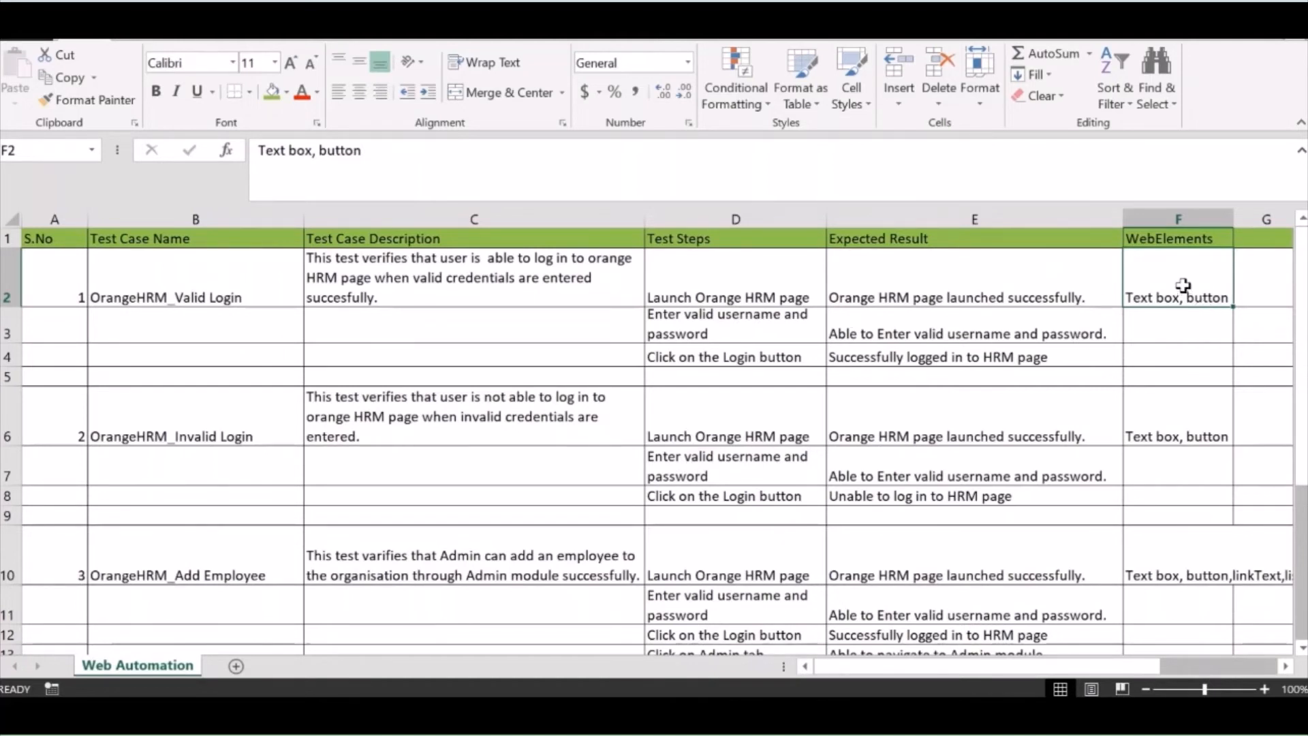
# - Check the WebElements entries of the test cases from OrangeHRM_Invalid Login down to OrangeHRM_Leave module check
pyautogui.click(1181, 428)
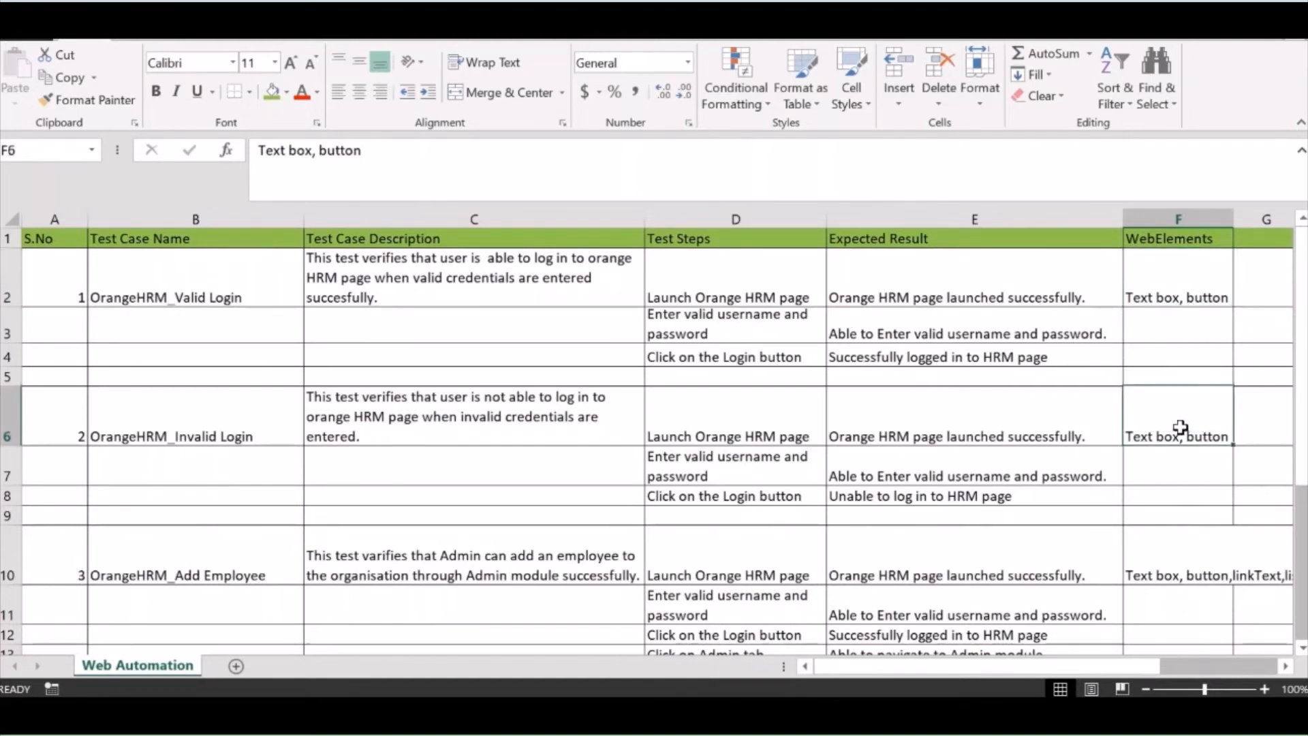
pyautogui.press('Down')
pyautogui.press('Down')
pyautogui.press('Down')
pyautogui.press('Down')
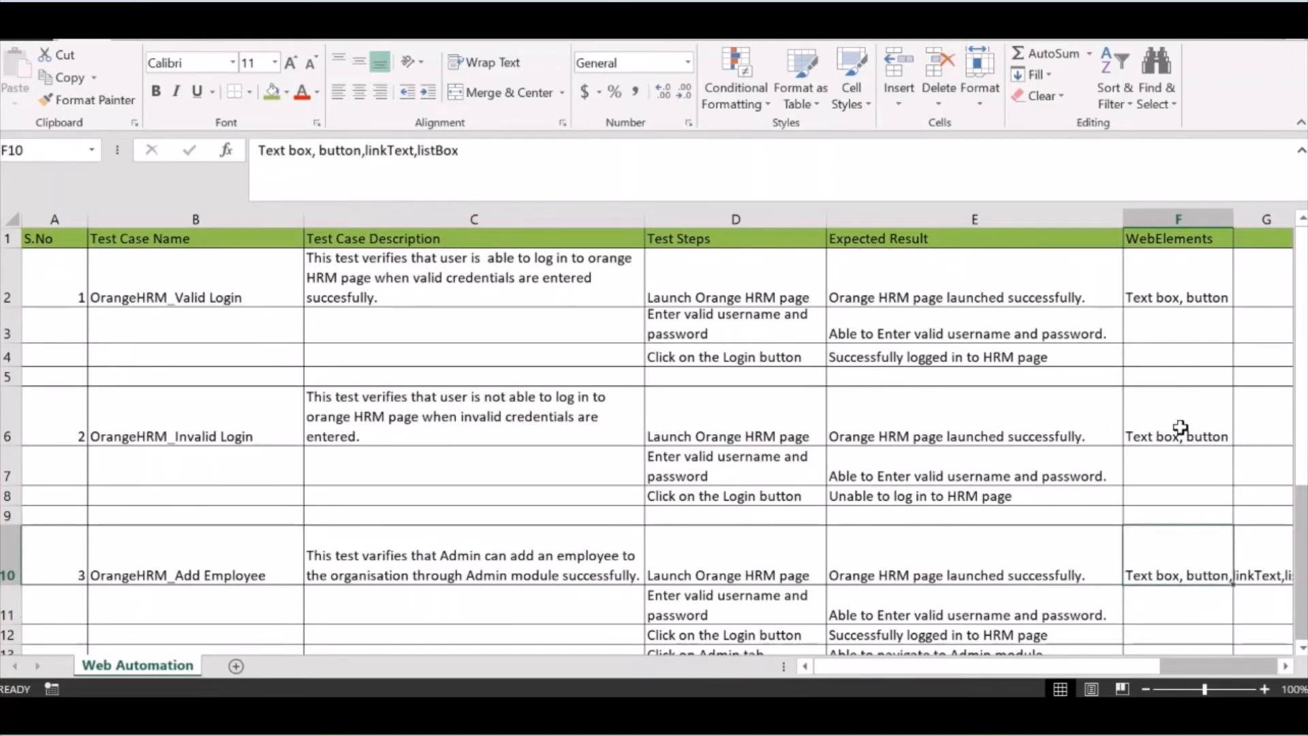
pyautogui.press('Down')
pyautogui.press('Down')
pyautogui.press('Down')
pyautogui.press('Down')
pyautogui.press('Down')
pyautogui.press('Down')
pyautogui.press('Down')
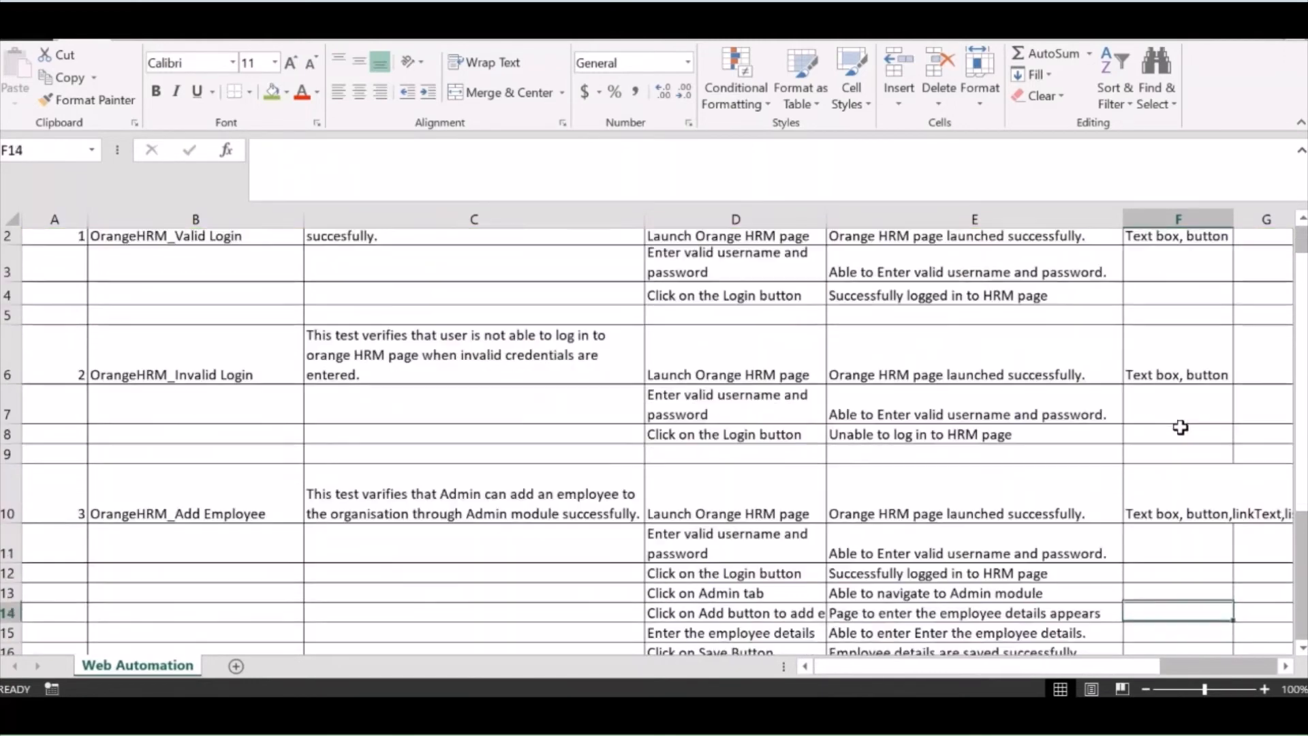
pyautogui.press('Down')
pyautogui.press('Down')
pyautogui.press('Down')
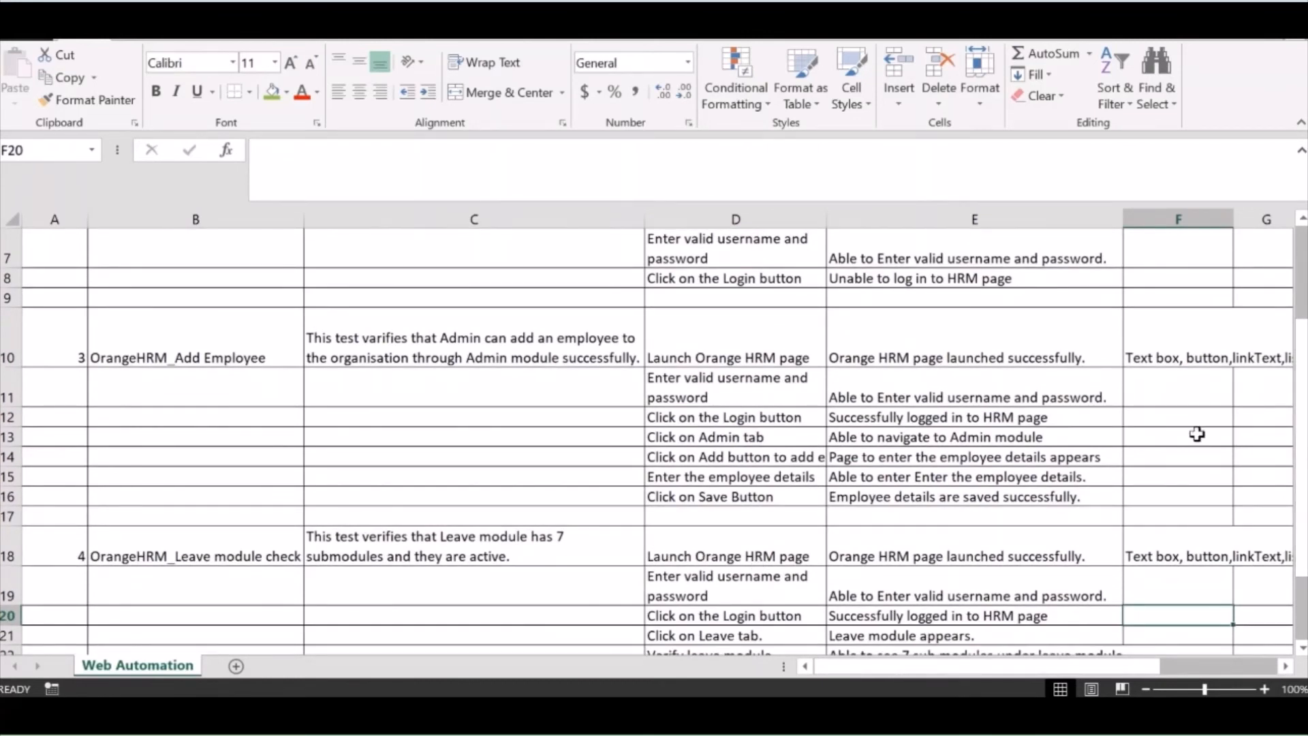
# - Return to the WebElements column heading and check the entry for the first test case
pyautogui.click(1180, 259)
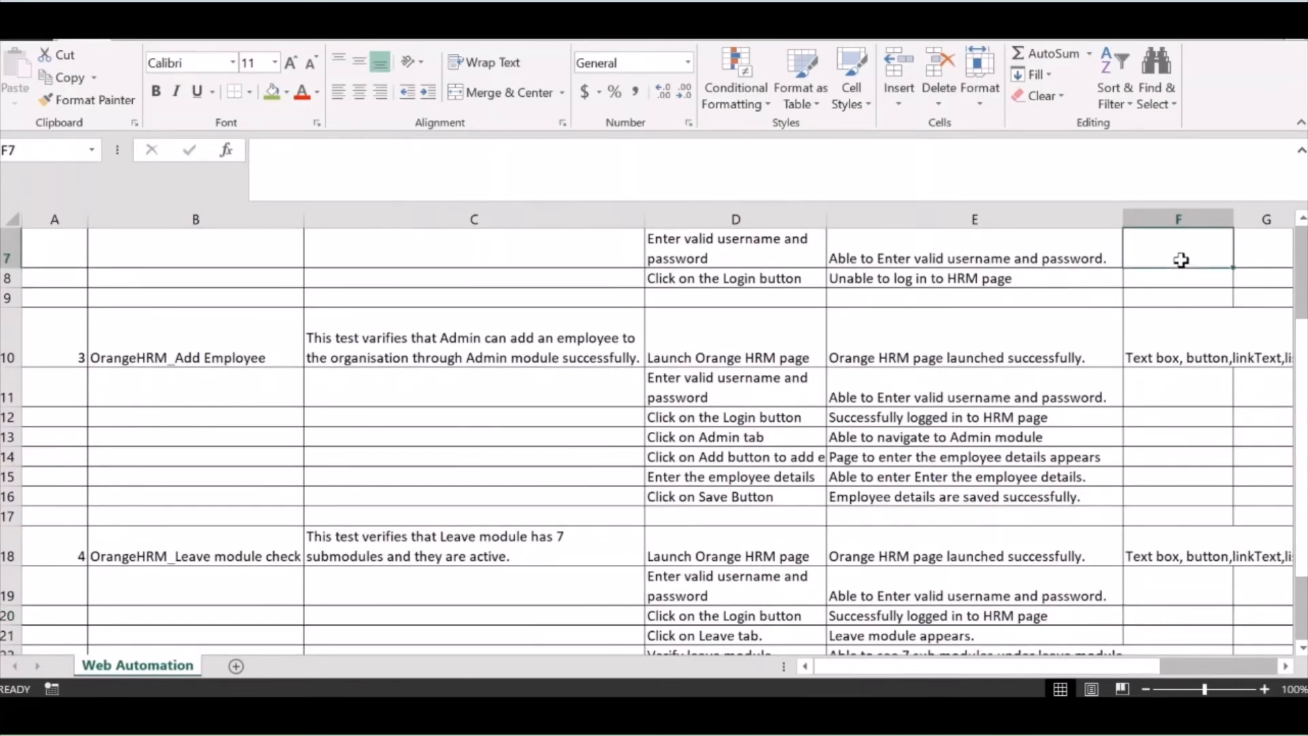
pyautogui.press('Up')
pyautogui.press('Up')
pyautogui.press('Up')
pyautogui.press('Up')
pyautogui.press('Up')
pyautogui.press('Up')
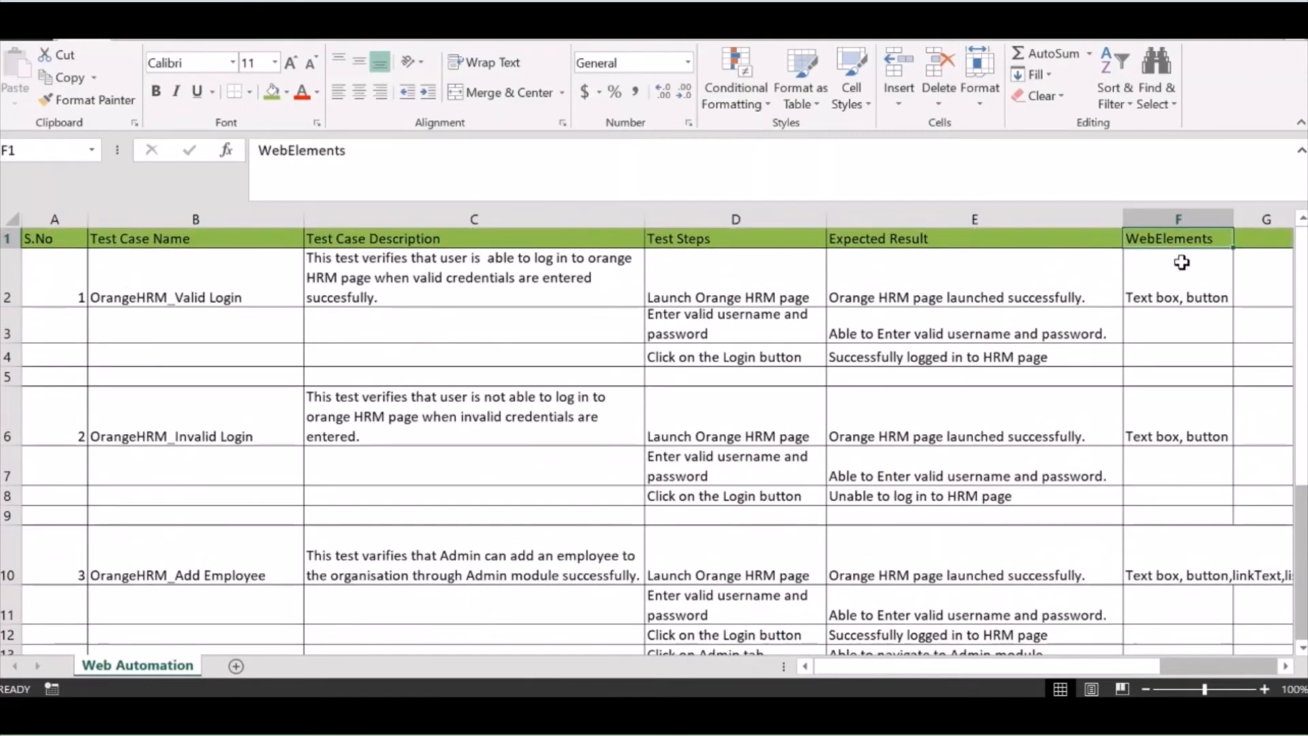
pyautogui.click(1189, 282)
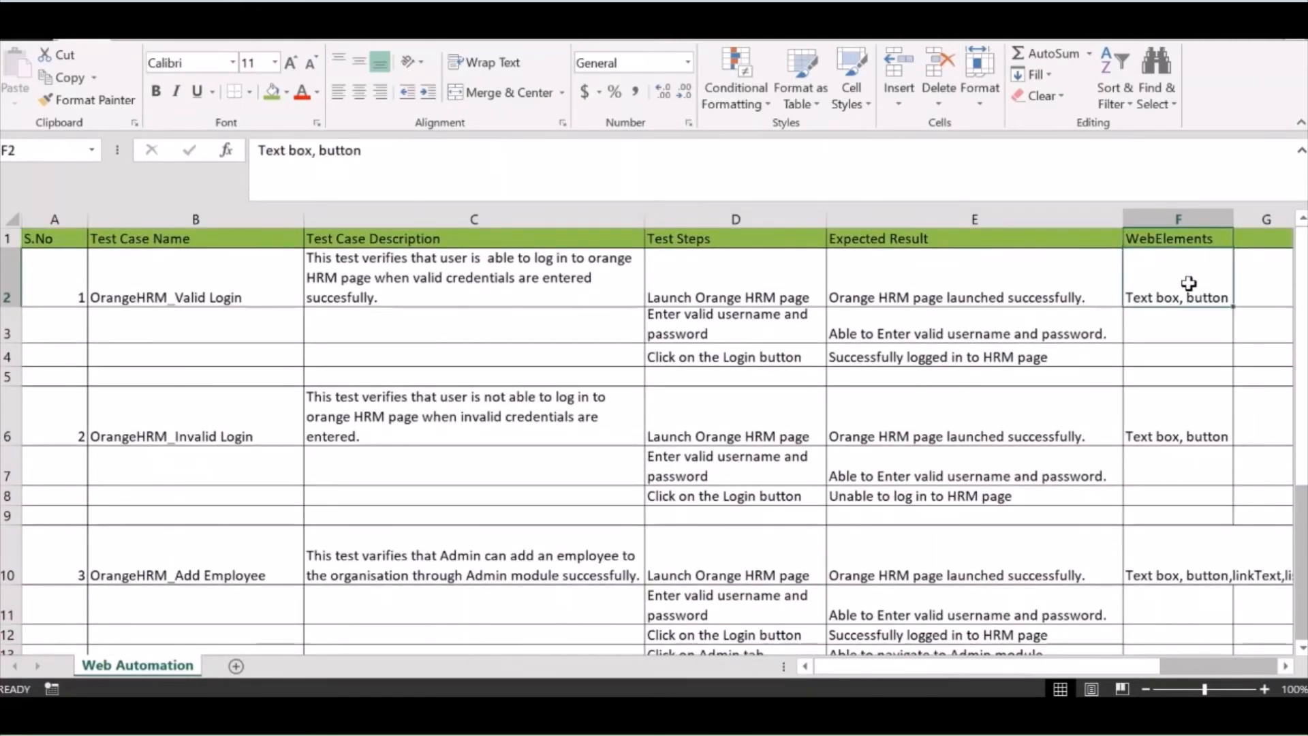
# - Review the OrangeHRM_Valid Login row from its expected result back to its serial number
pyautogui.click(1044, 277)
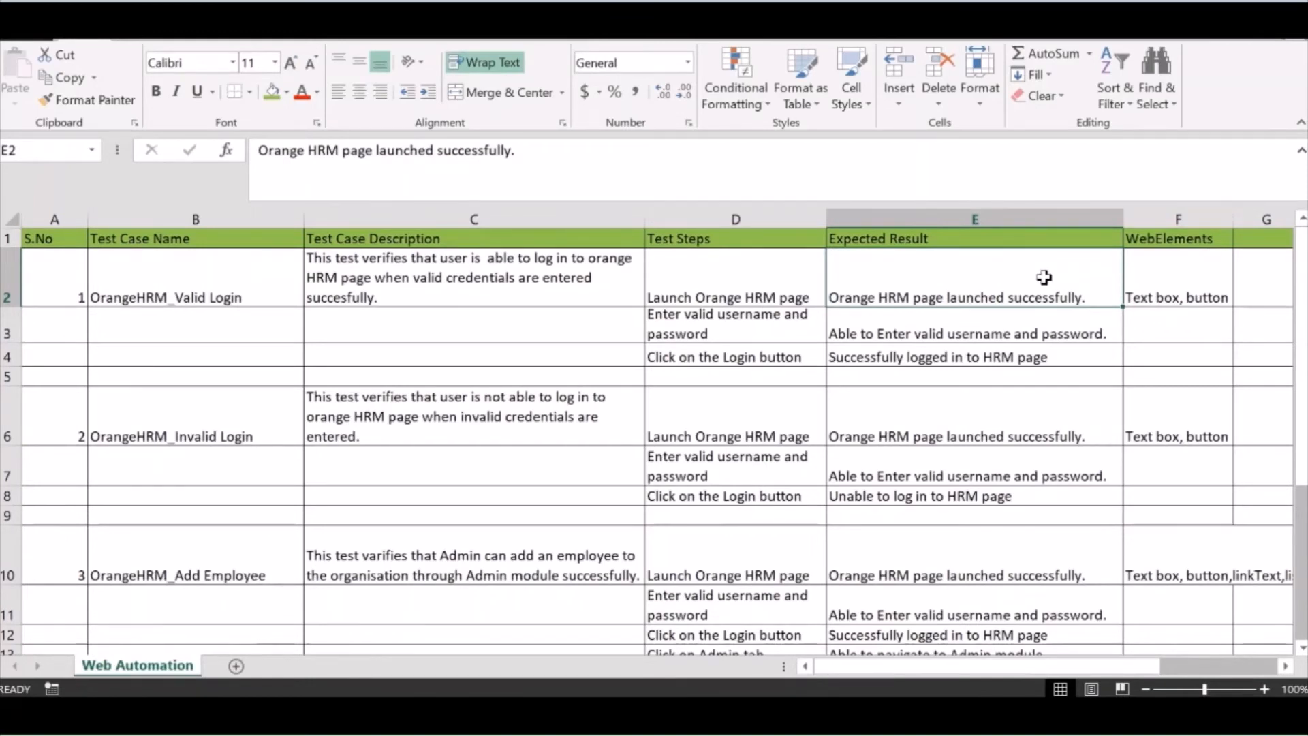
pyautogui.press('Left')
pyautogui.press('Left')
pyautogui.press('Left')
pyautogui.press('Left')
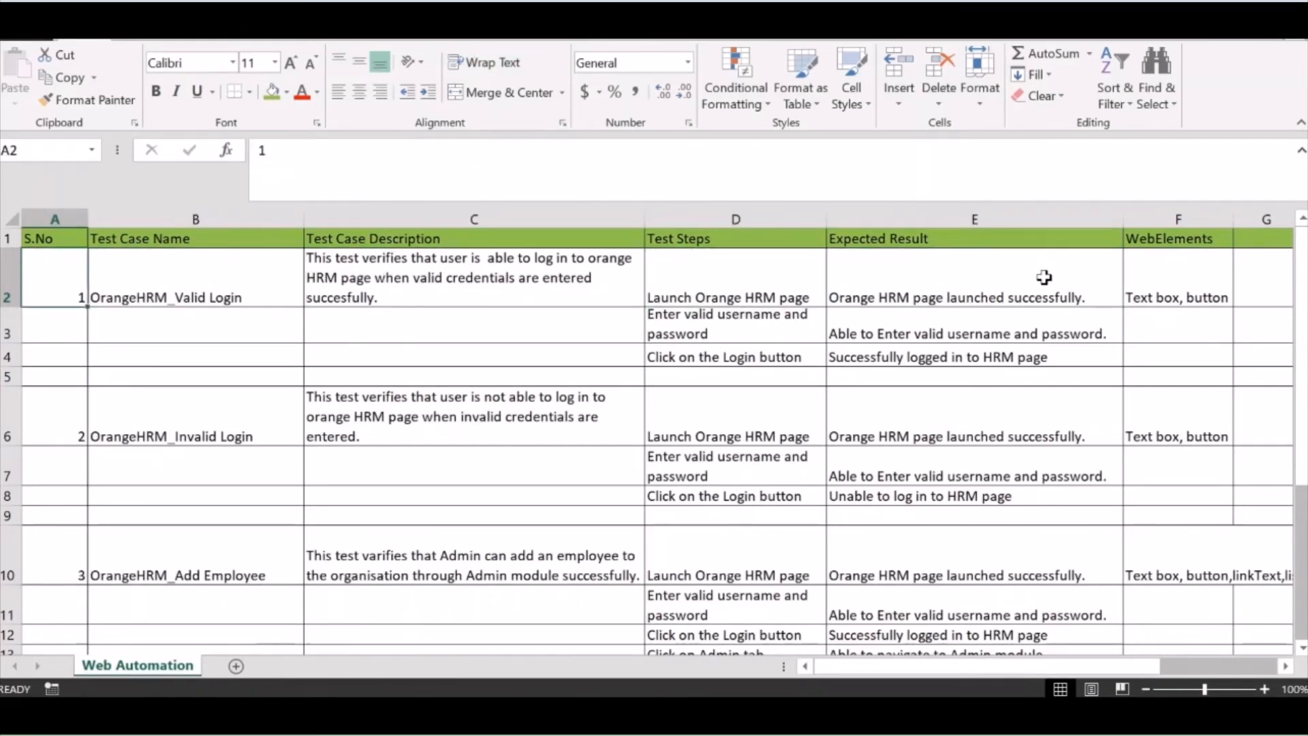
# - Look through the test case names and descriptions from OrangeHRM_Valid Login down to OrangeHRM_Download the desired profile
pyautogui.click(137, 273)
pyautogui.moveTo(141, 317); pyautogui.dragTo(211, 654)
pyautogui.click(449, 535)
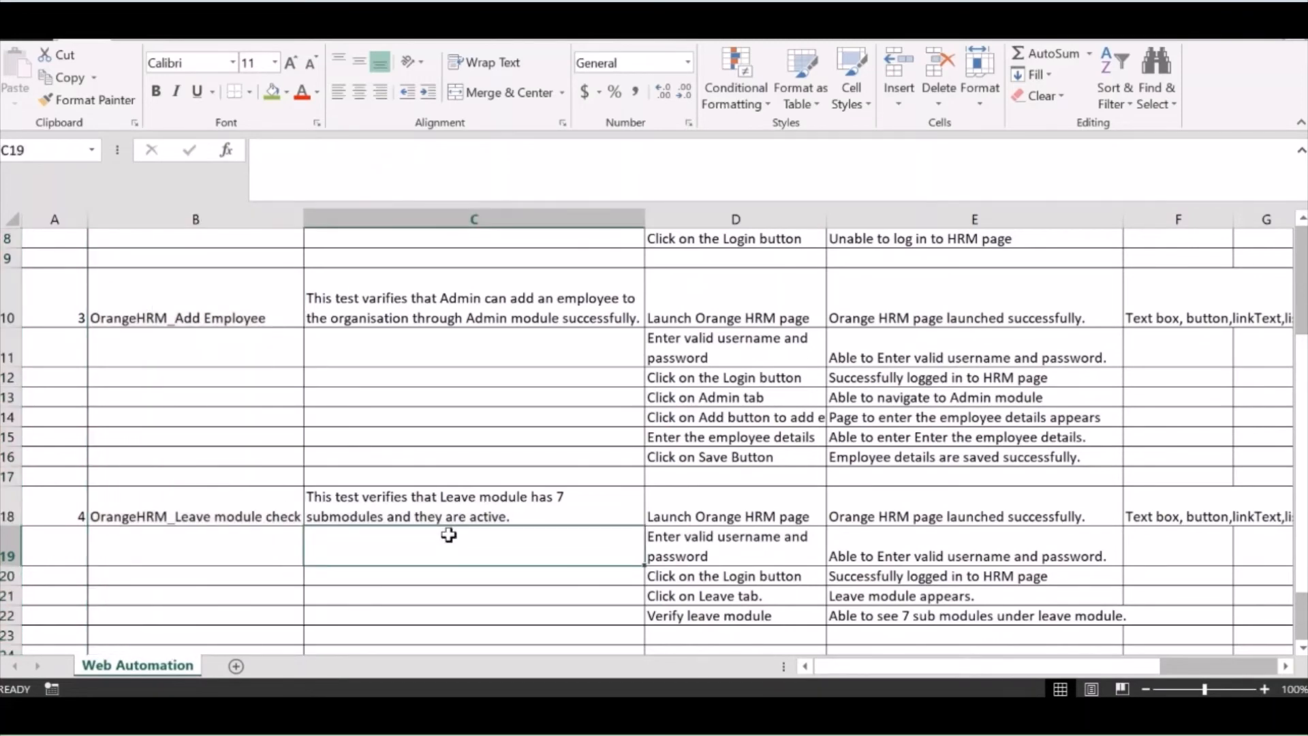
pyautogui.click(473, 508)
pyautogui.press('Down')
pyautogui.press('Down')
pyautogui.press('Down')
pyautogui.press('Down')
pyautogui.press('Down')
pyautogui.press('Down')
pyautogui.press('Down')
pyautogui.press('Down')
pyautogui.press('Down')
pyautogui.press('Down')
pyautogui.press('Down')
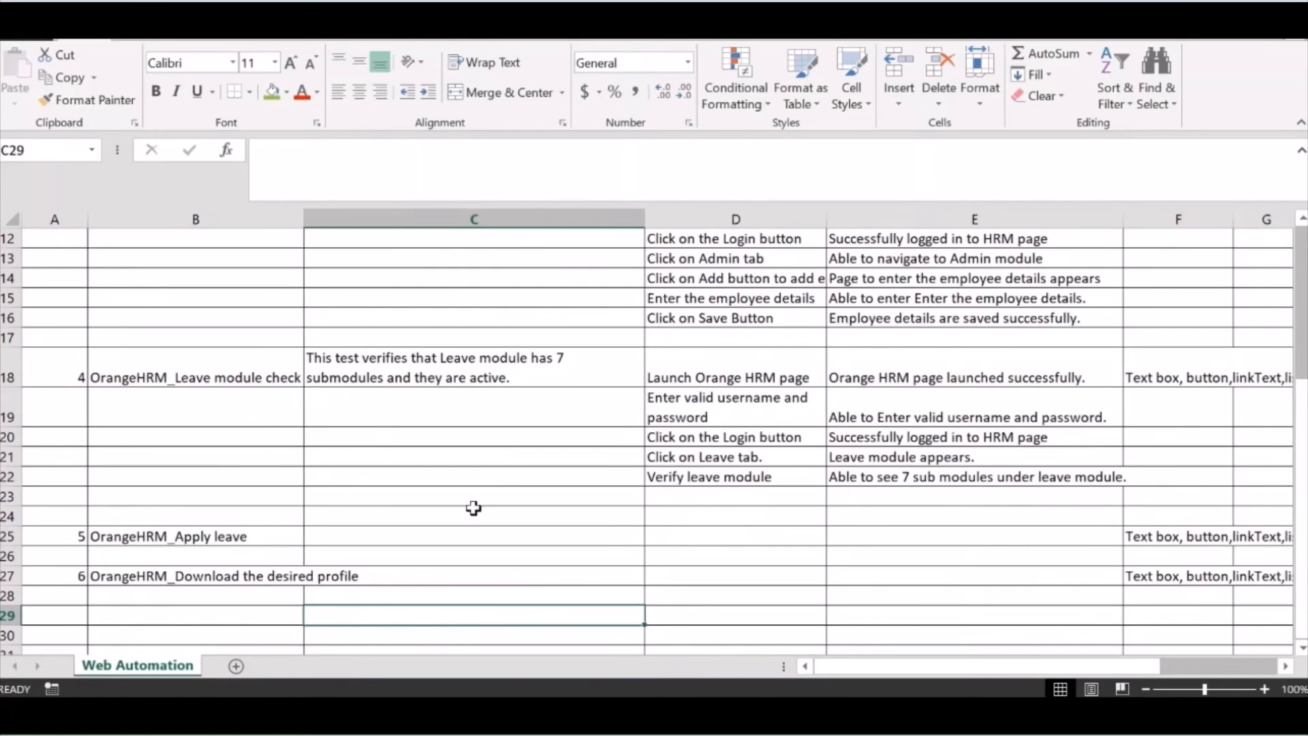
# - Go from the OrangeHRM_Leave module check test case back up to OrangeHRM_Valid Login
pyautogui.click(205, 377)
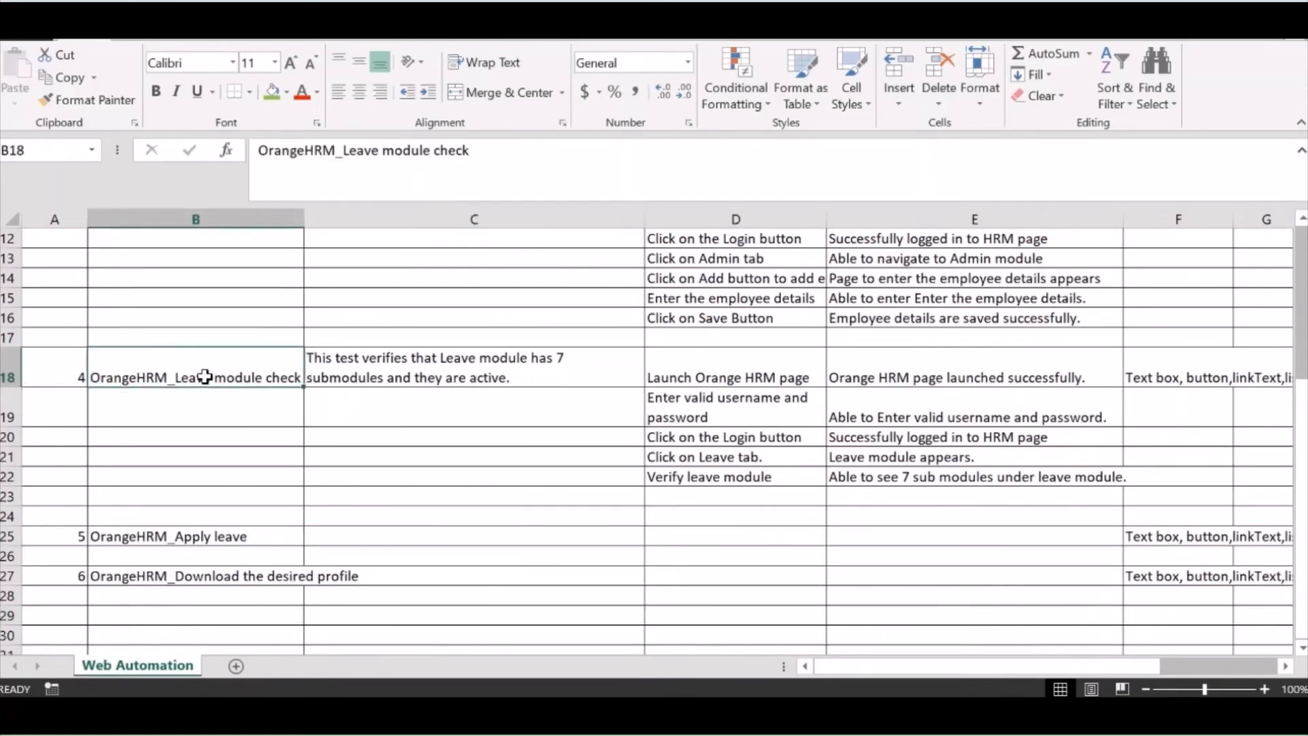
pyautogui.hotkey('ctrl', 'Up')
pyautogui.hotkey('ctrl', 'Up')
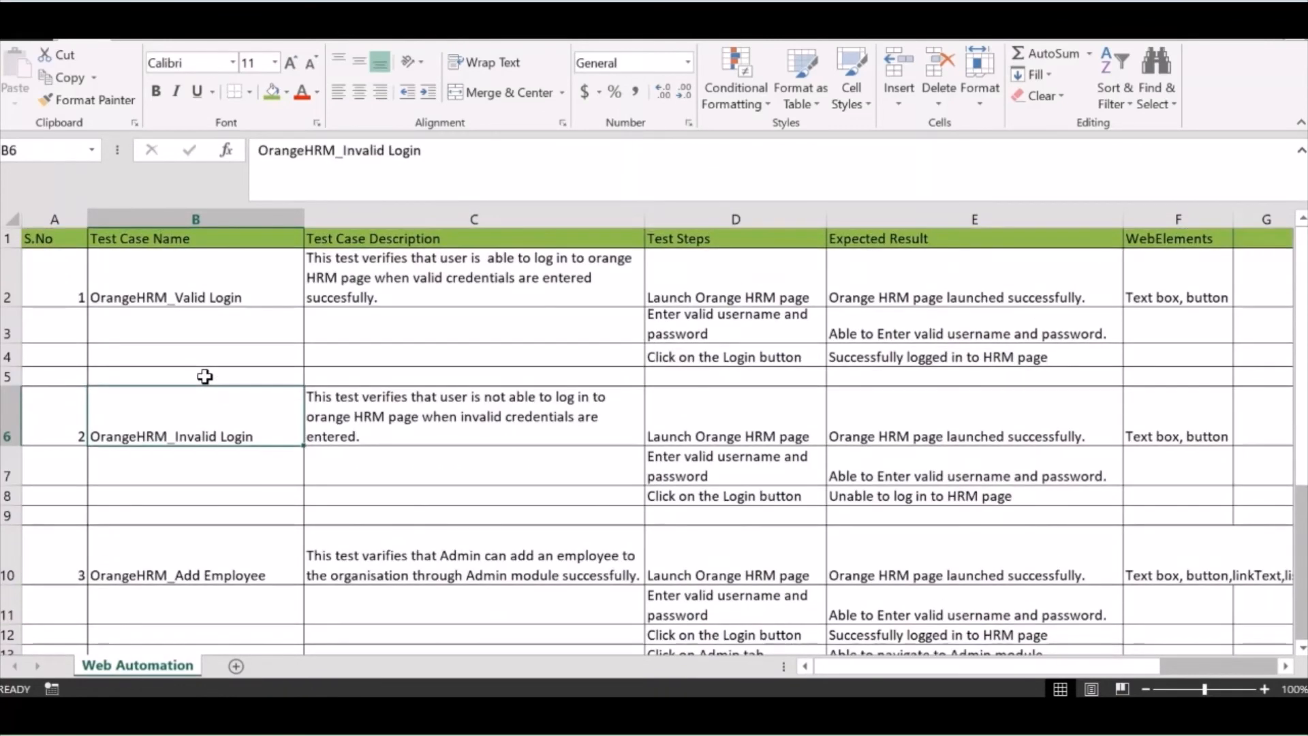
pyautogui.click(198, 286)
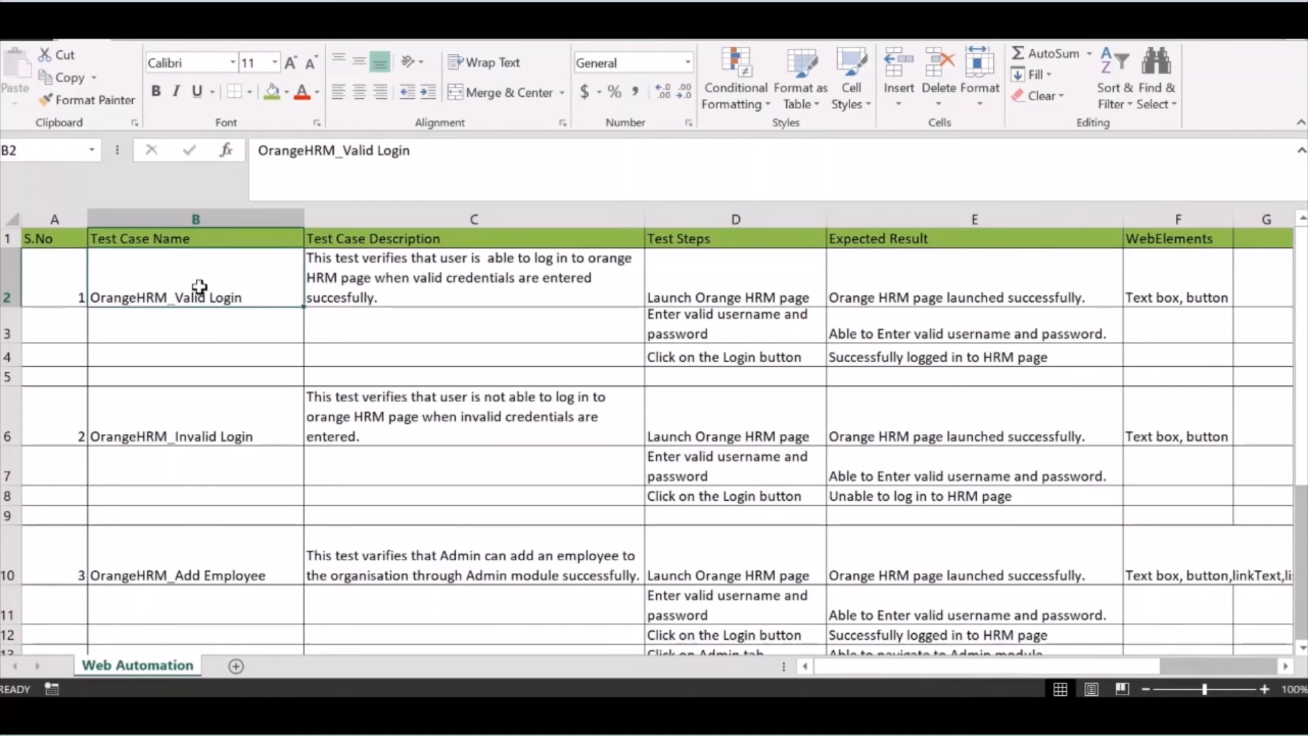
pyautogui.click(397, 348)
pyautogui.click(207, 370)
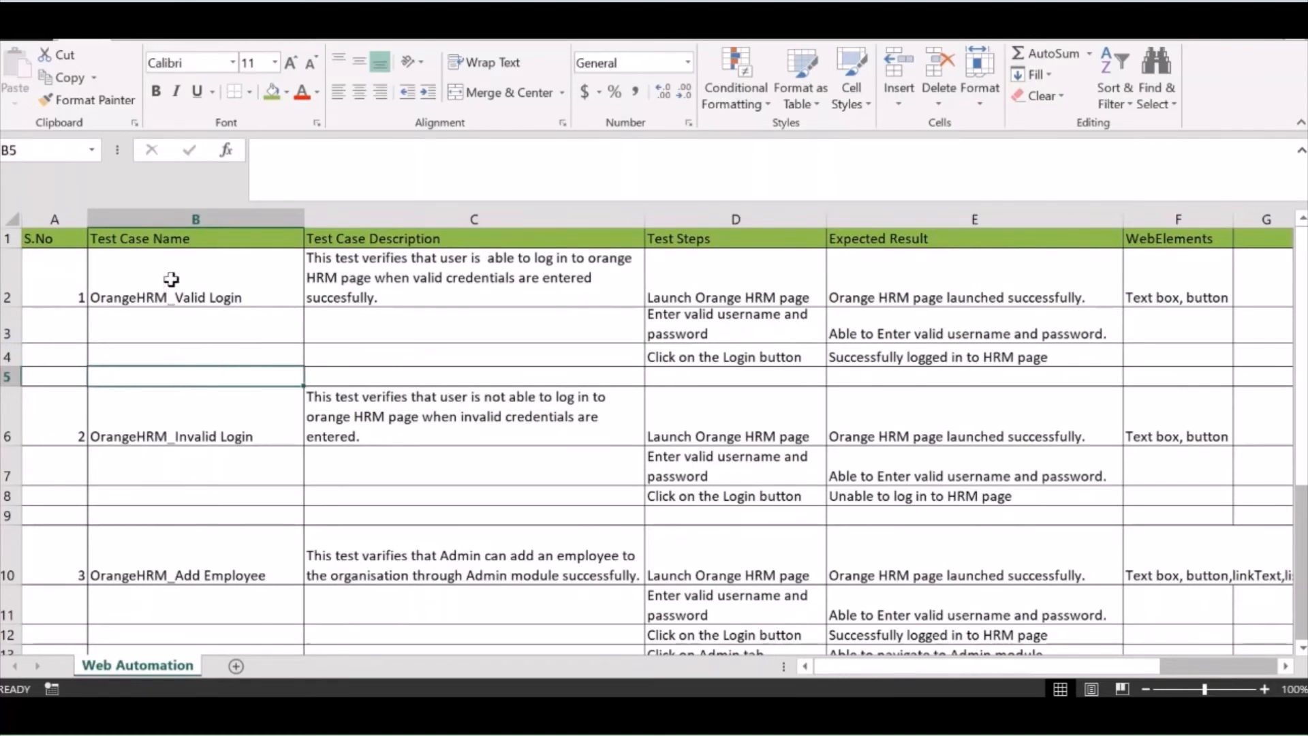
pyautogui.click(167, 354)
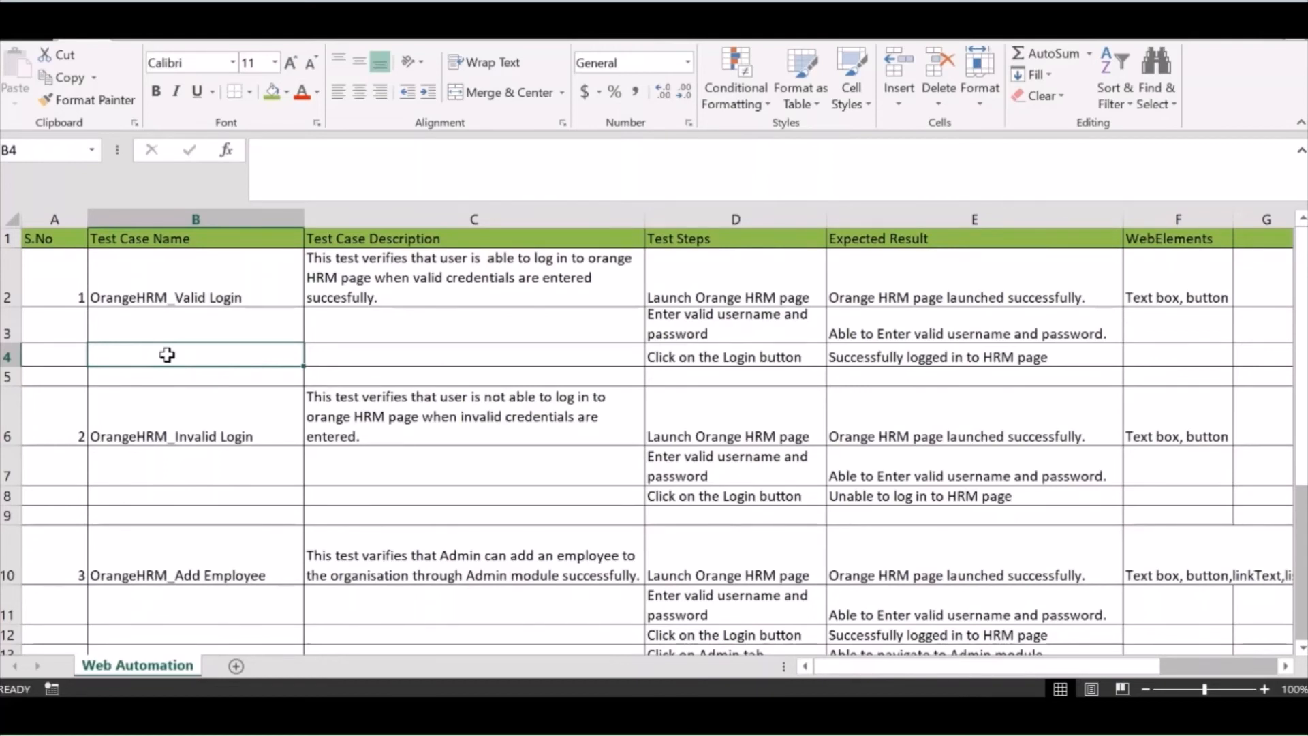
pyautogui.click(424, 321)
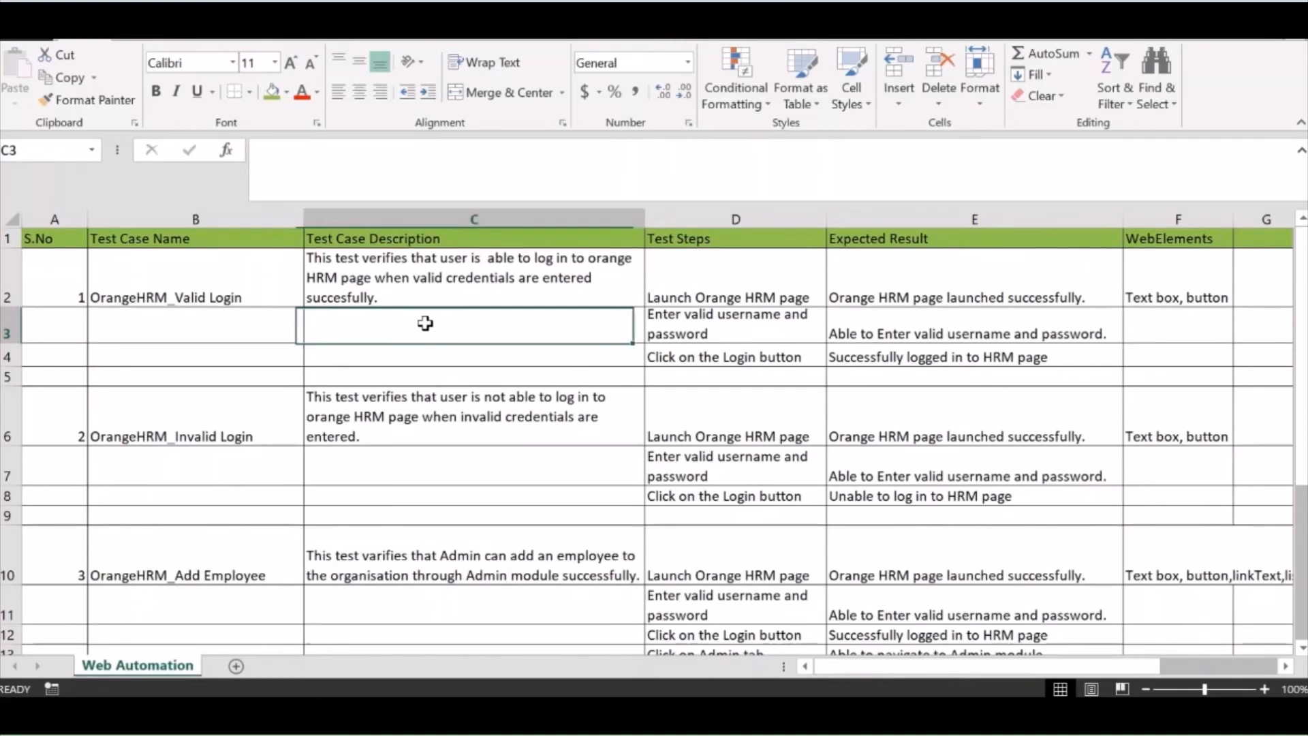
# - Examine the name and description of the OrangeHRM_Valid Login test case
pyautogui.click(229, 267)
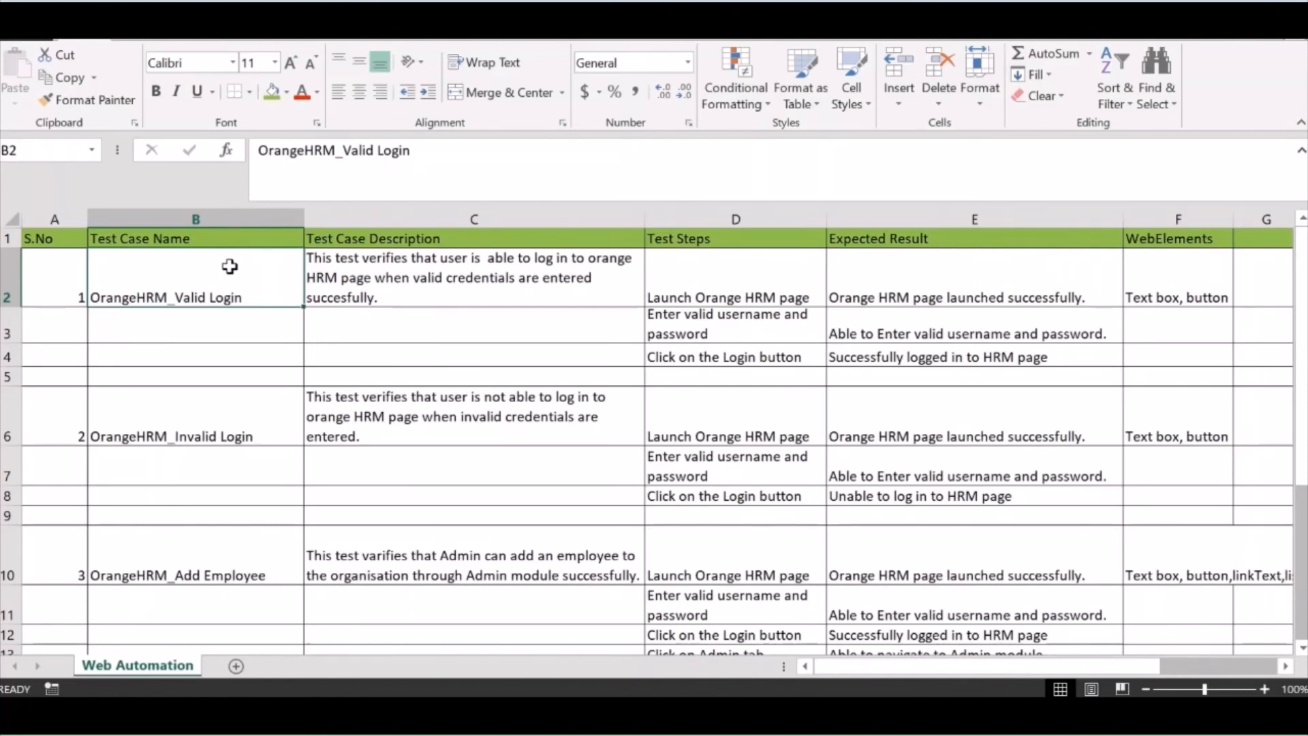
pyautogui.click(418, 282)
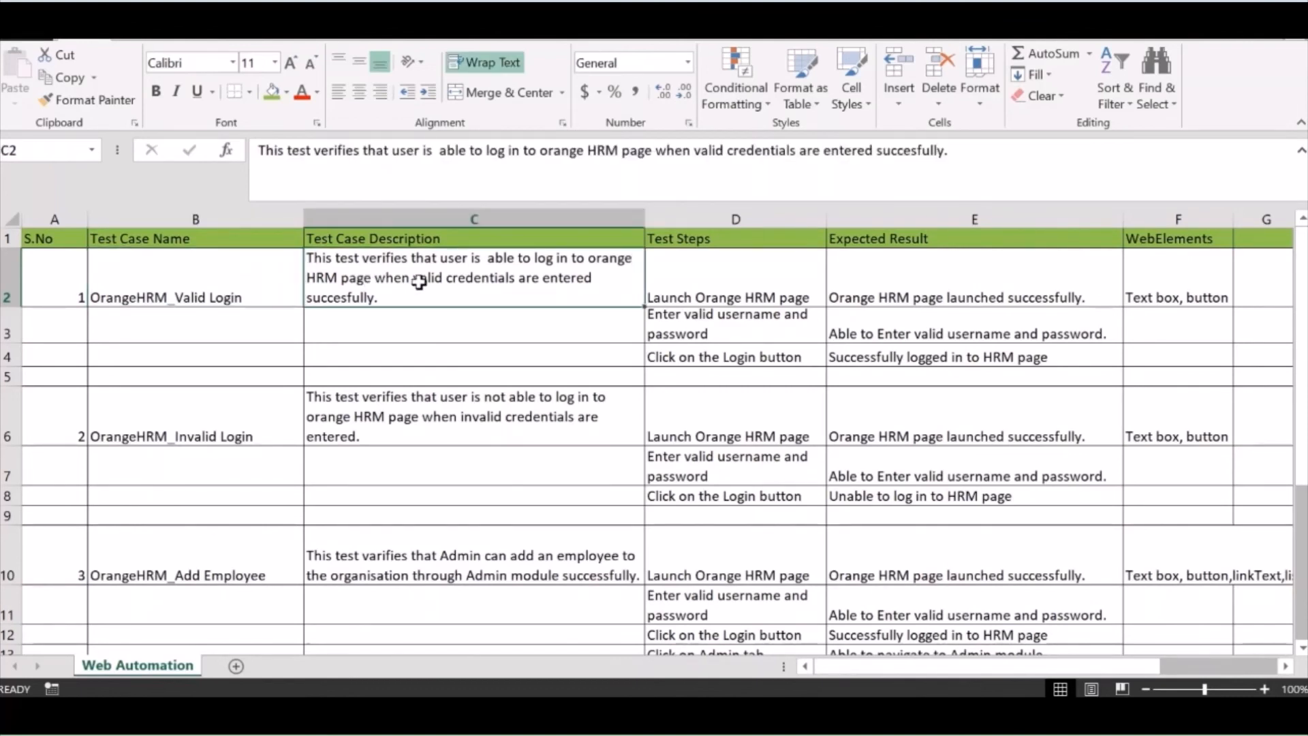
pyautogui.click(208, 286)
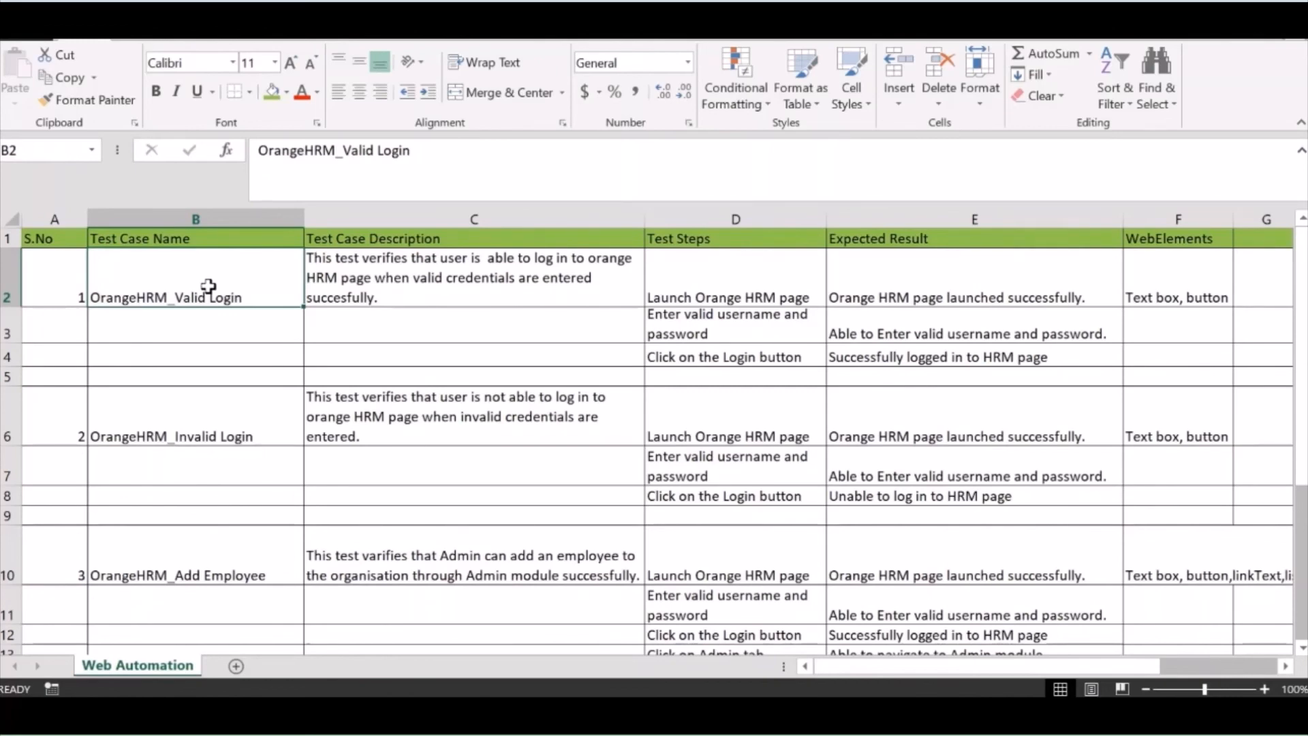
pyautogui.click(197, 354)
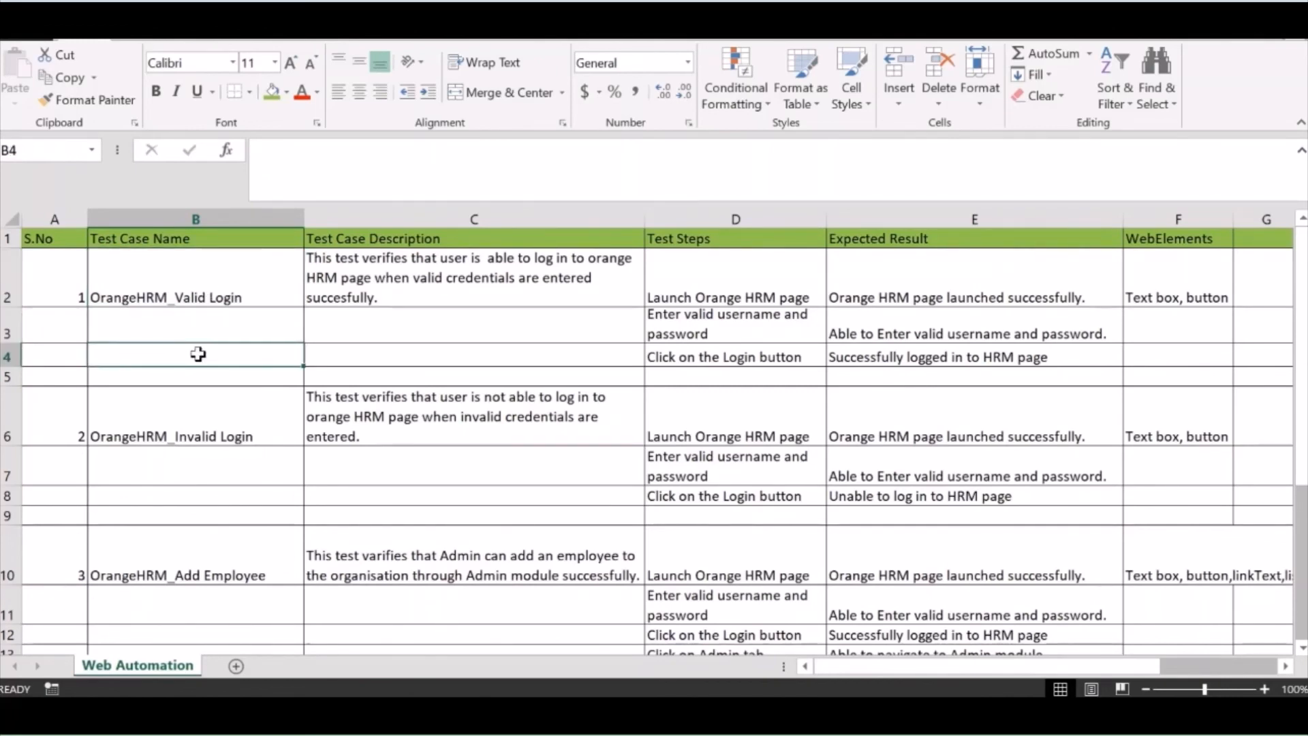
# - Skim the rest of the Web Automation sheet and return to the first test cases
pyautogui.press('pagedown')
pyautogui.press('pagedown')
pyautogui.press('pageup')
pyautogui.press('pageup')
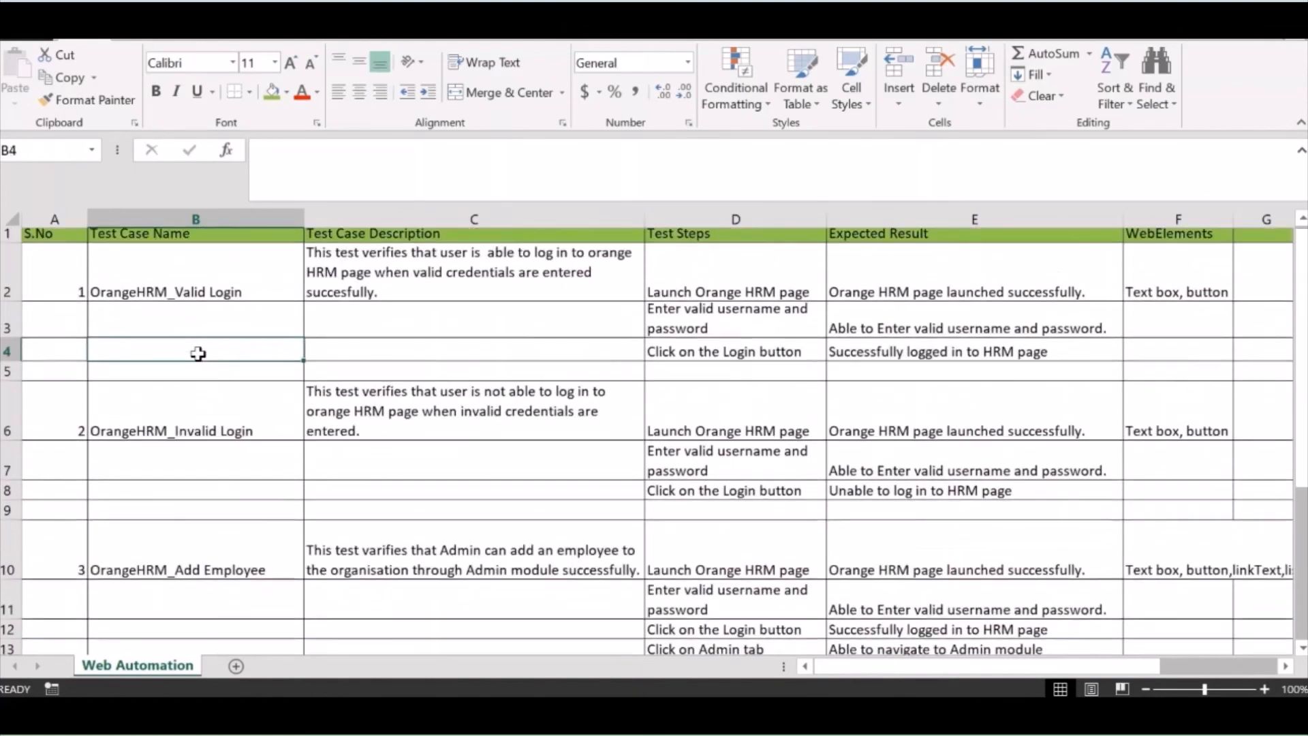